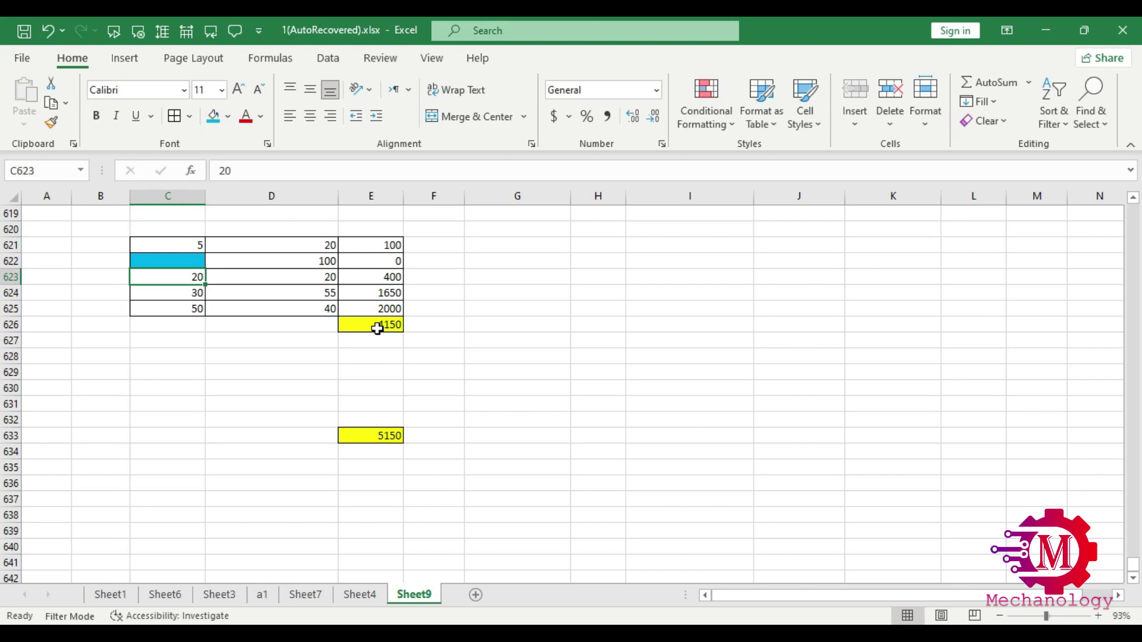
Step: Run Goal Seek to bring the total in E626 to 5150 by changing the blank blue cell C622, and keep the solution
left_click(157, 263)
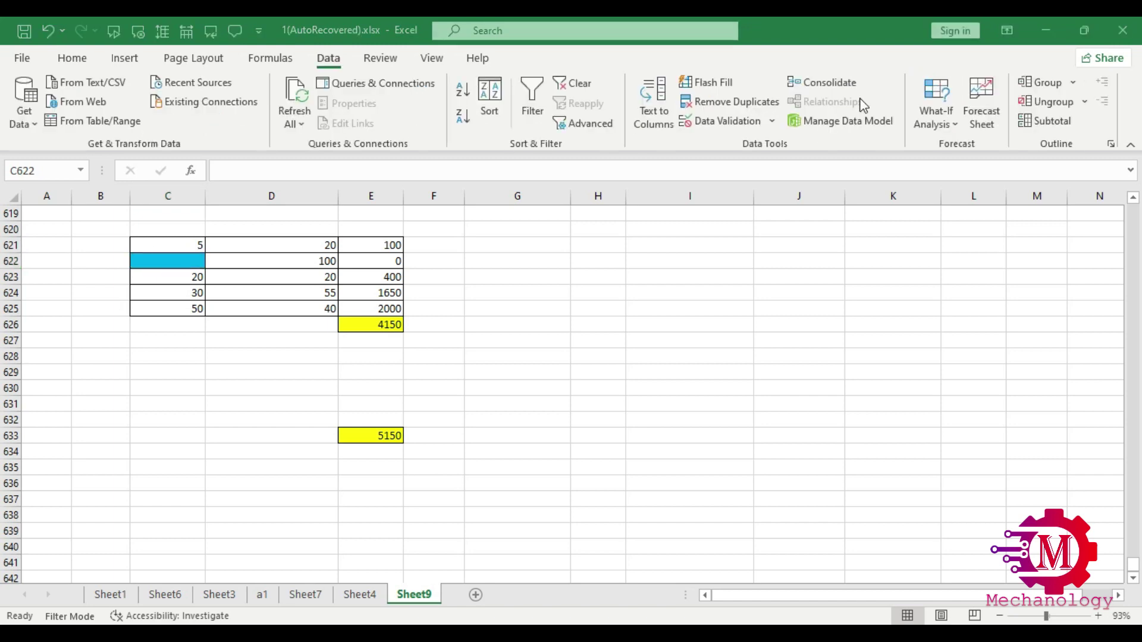
left_click(944, 105)
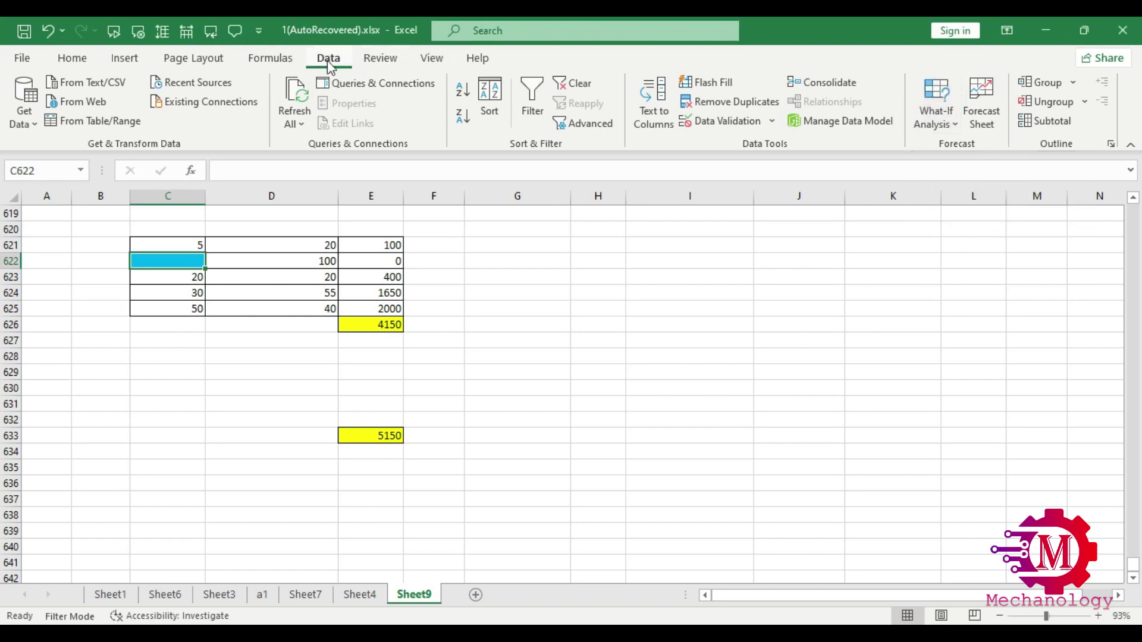
left_click(957, 128)
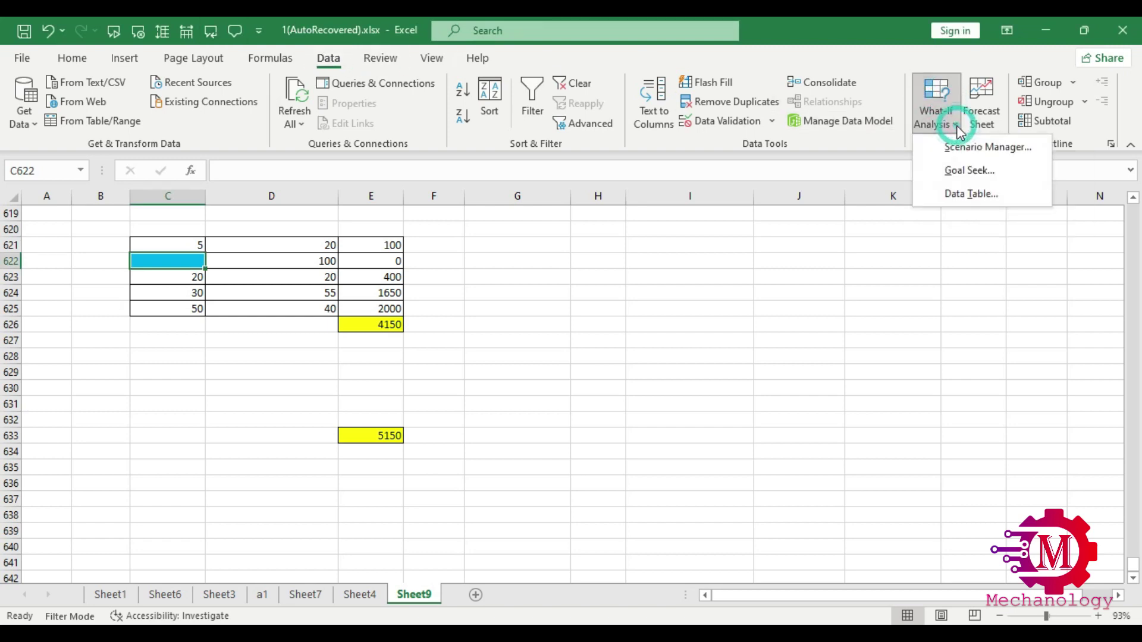
left_click(968, 171)
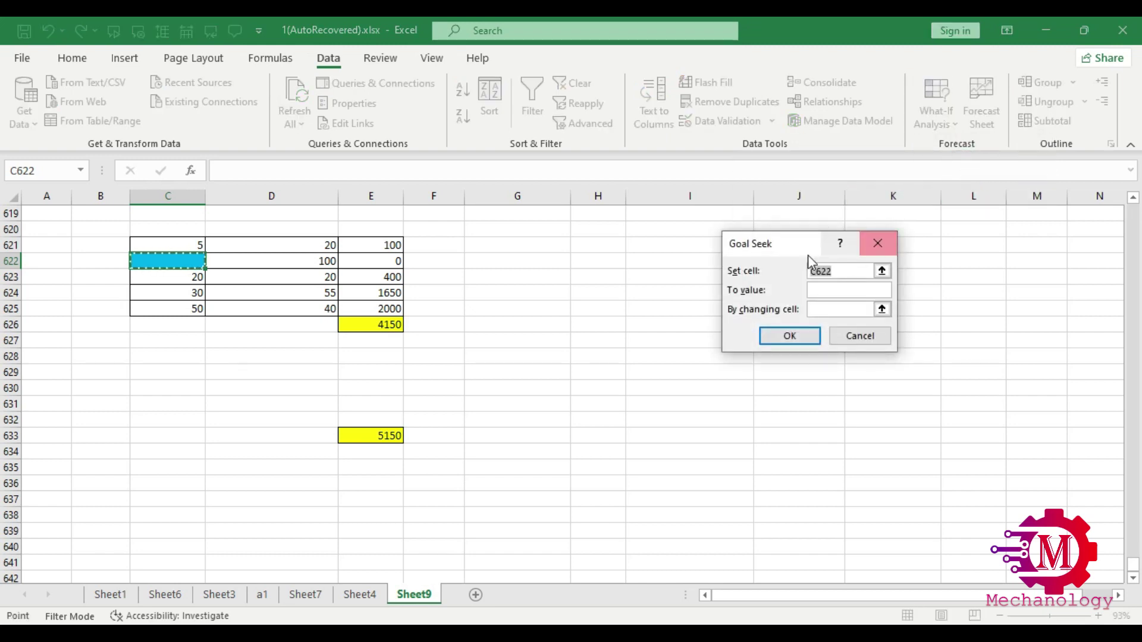
left_click(394, 326)
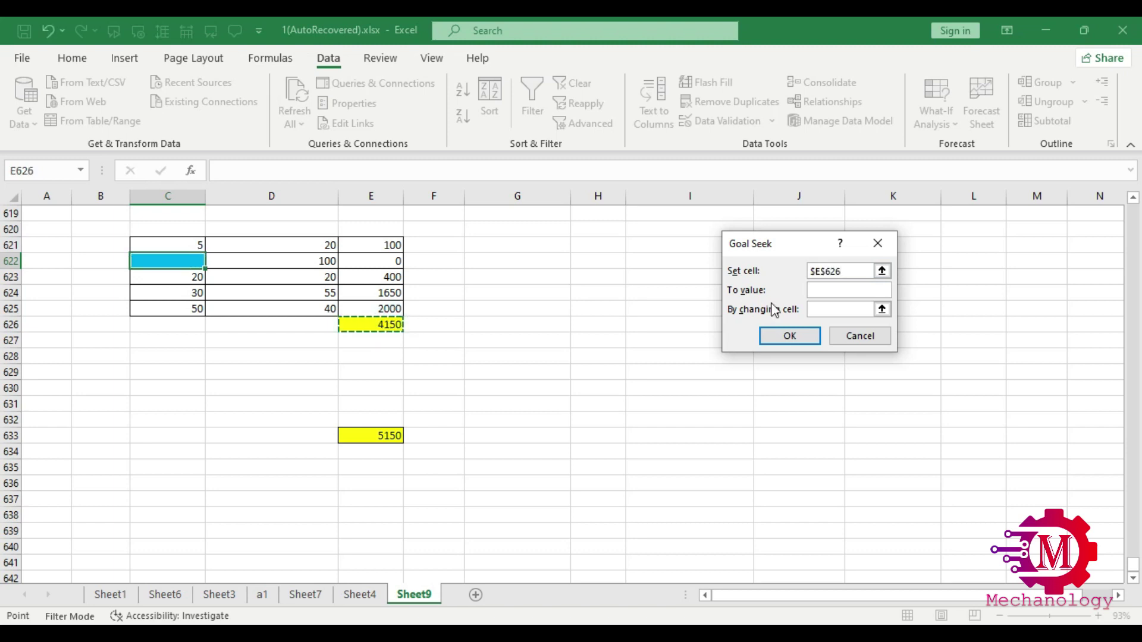
left_click(828, 292)
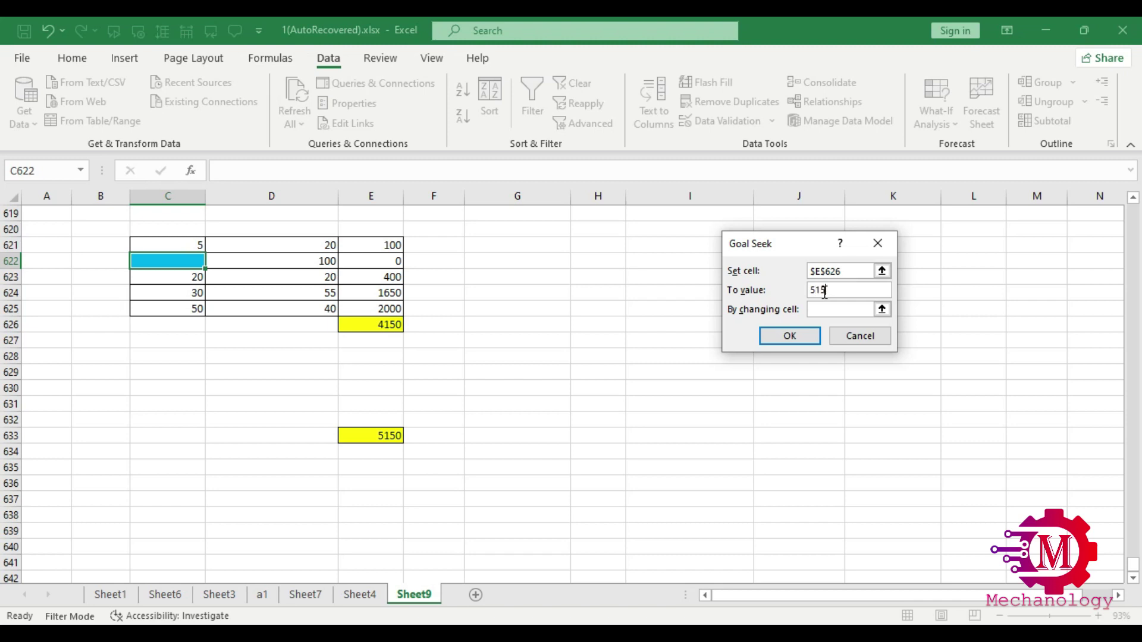
left_click(826, 310)
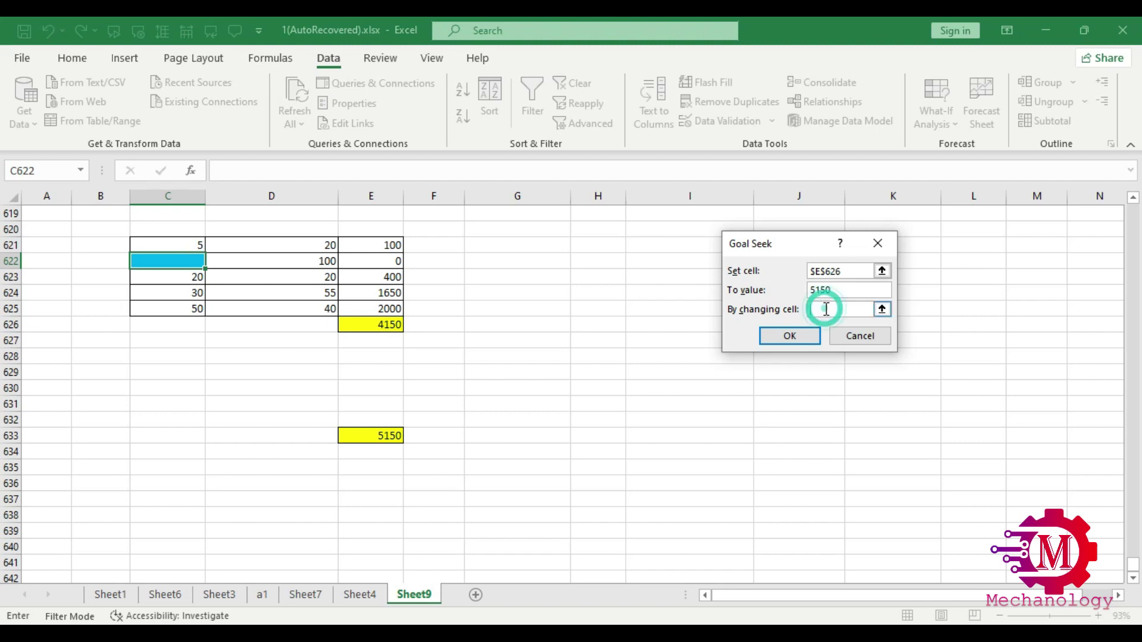
left_click(174, 260)
left_click(797, 336)
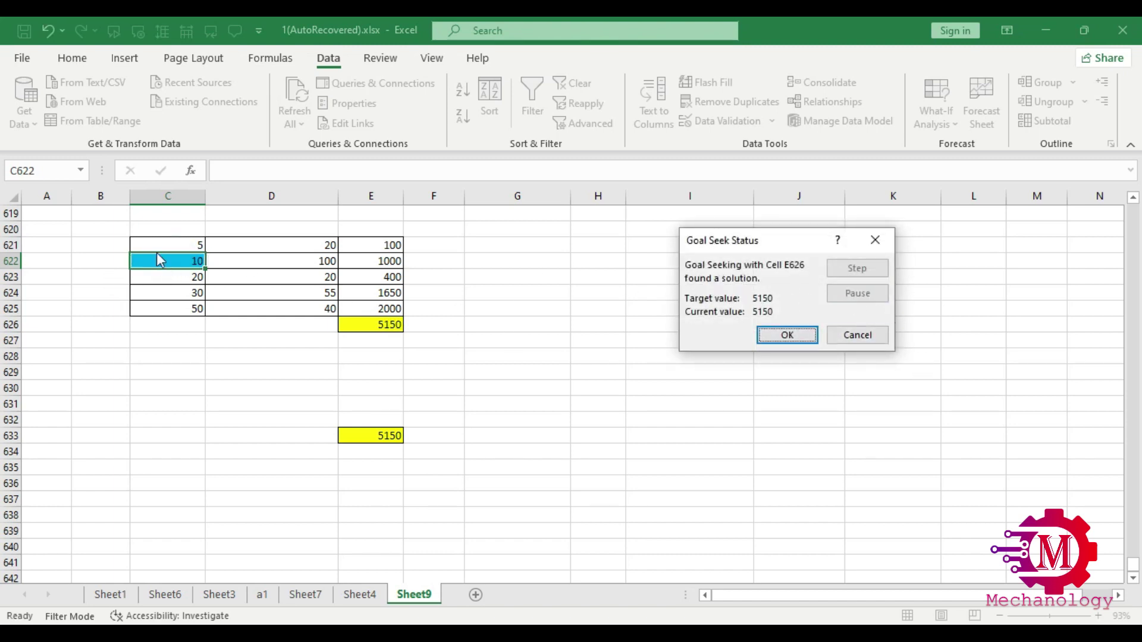
left_click(792, 337)
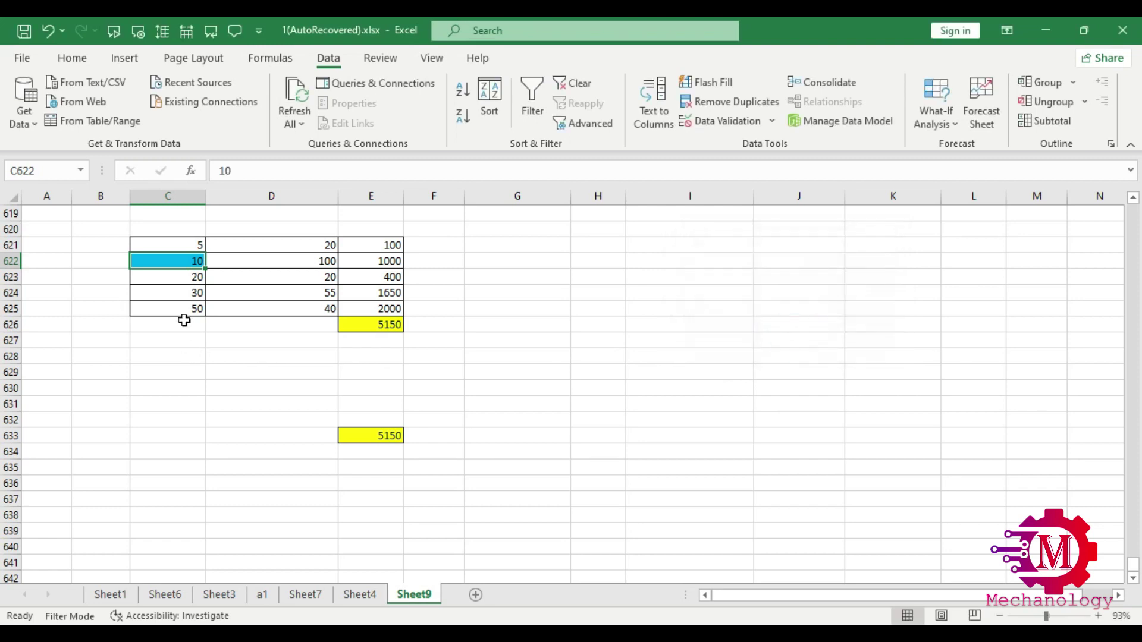
Step: Clear the value in cell C624 and enter 2 in its place
left_click(186, 294)
double_click(187, 294)
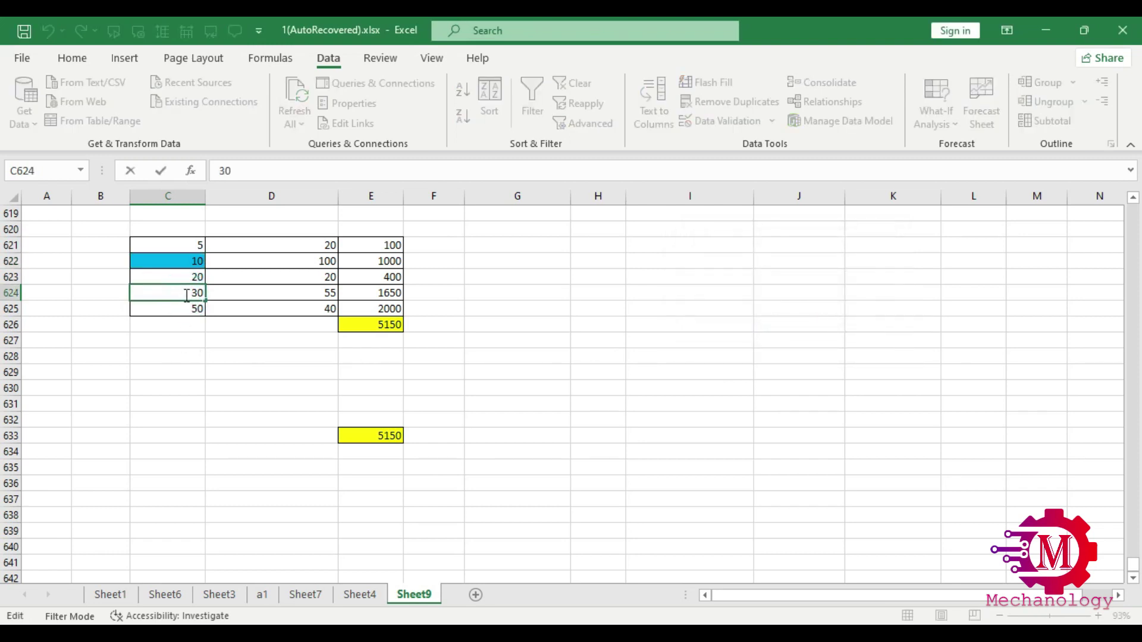
left_click_drag(185, 293, 197, 294)
key("BackSpace")
key("BackSpace")
left_click(223, 351)
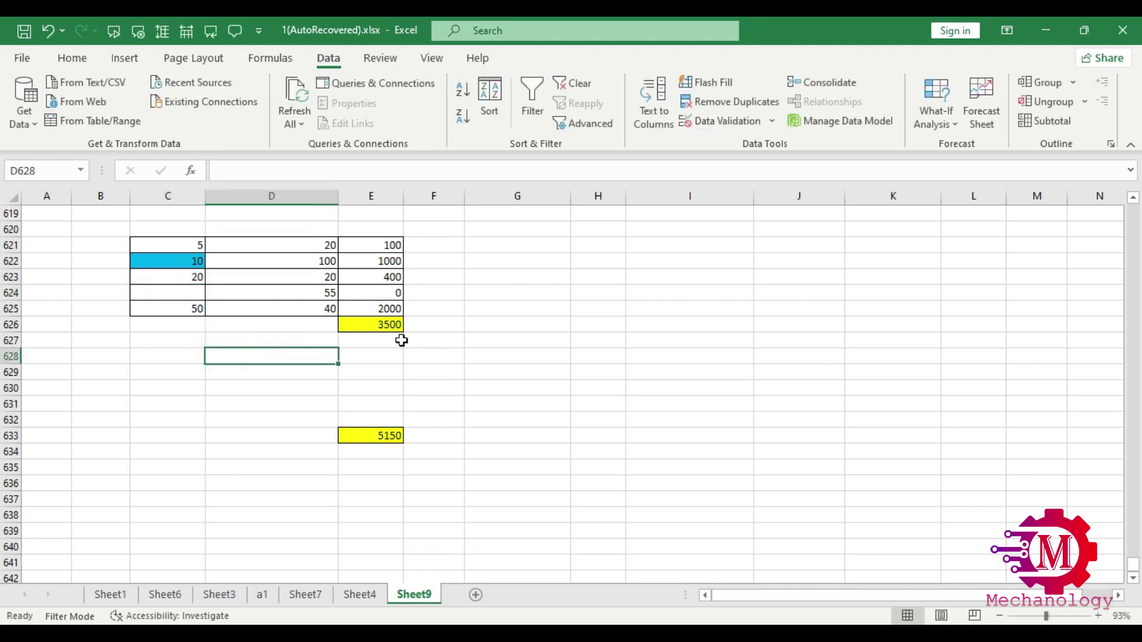
left_click(194, 295)
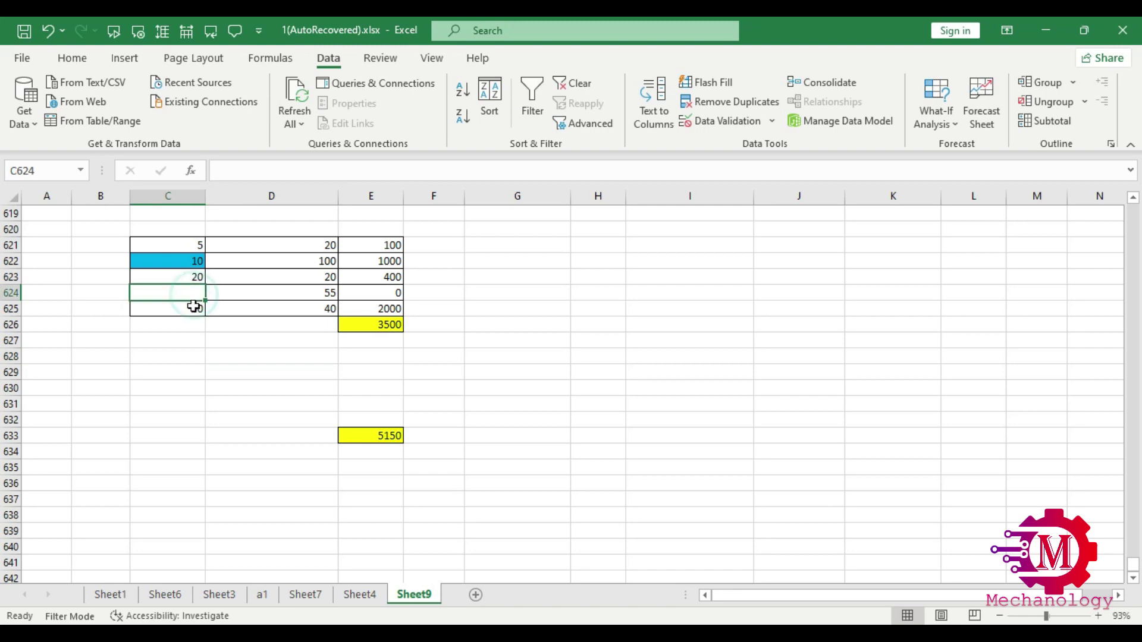
type("2")
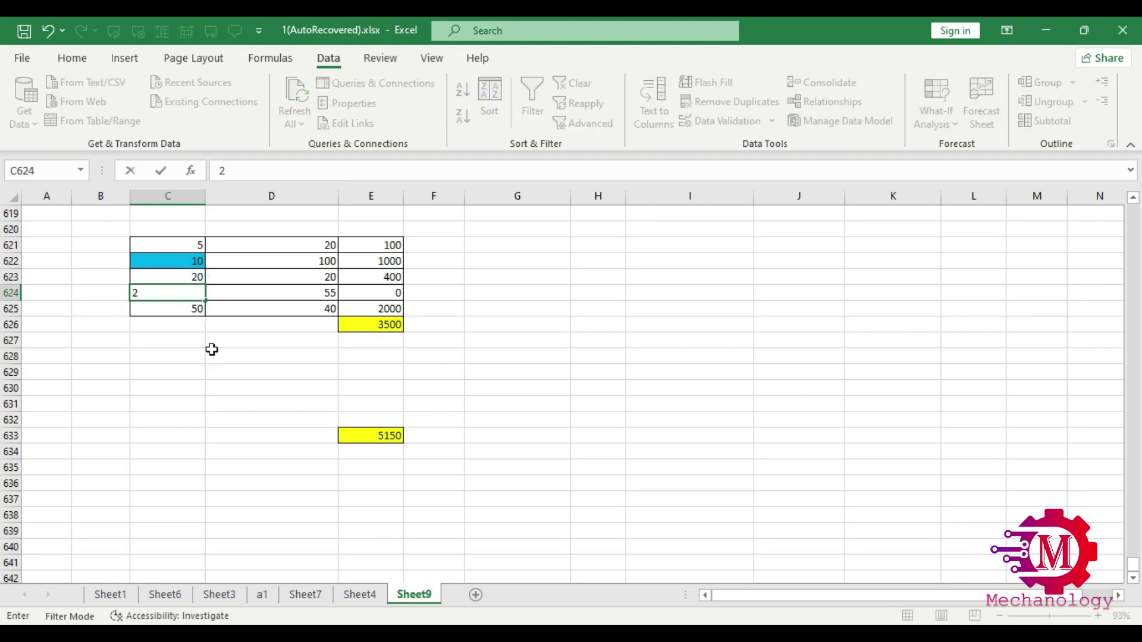
key("Return")
Step: Run Goal Seek to bring the total in E626 to 5150 by changing cell C624, and accept the solution
left_click(958, 124)
left_click(956, 164)
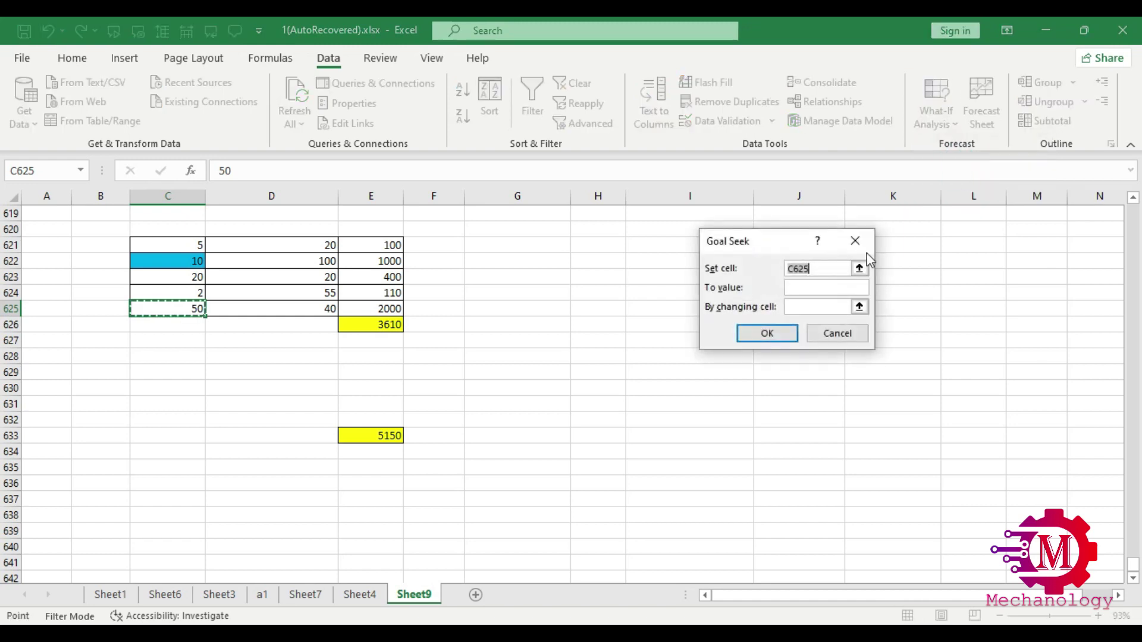
left_click(387, 326)
left_click(801, 285)
type("5")
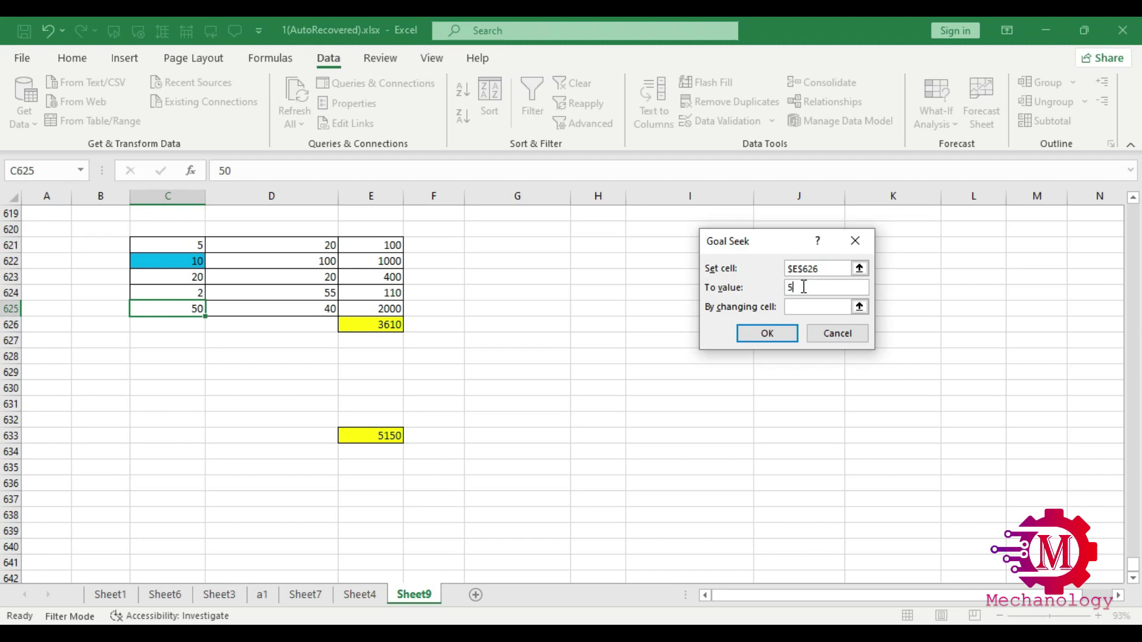
left_click(803, 308)
left_click(189, 293)
left_click(768, 333)
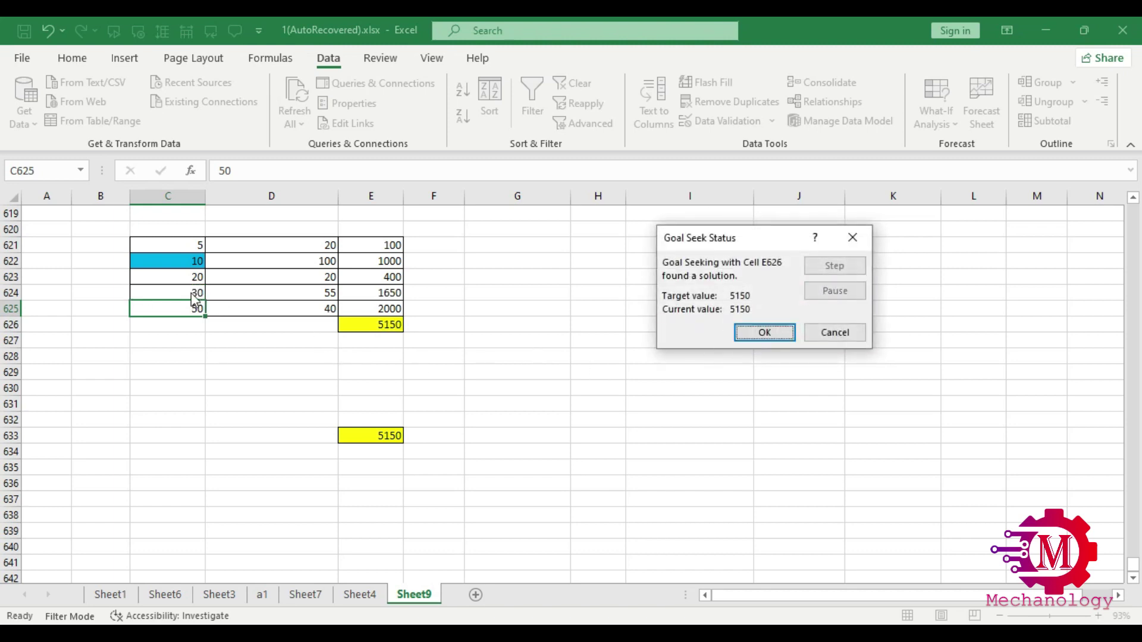
left_click(784, 335)
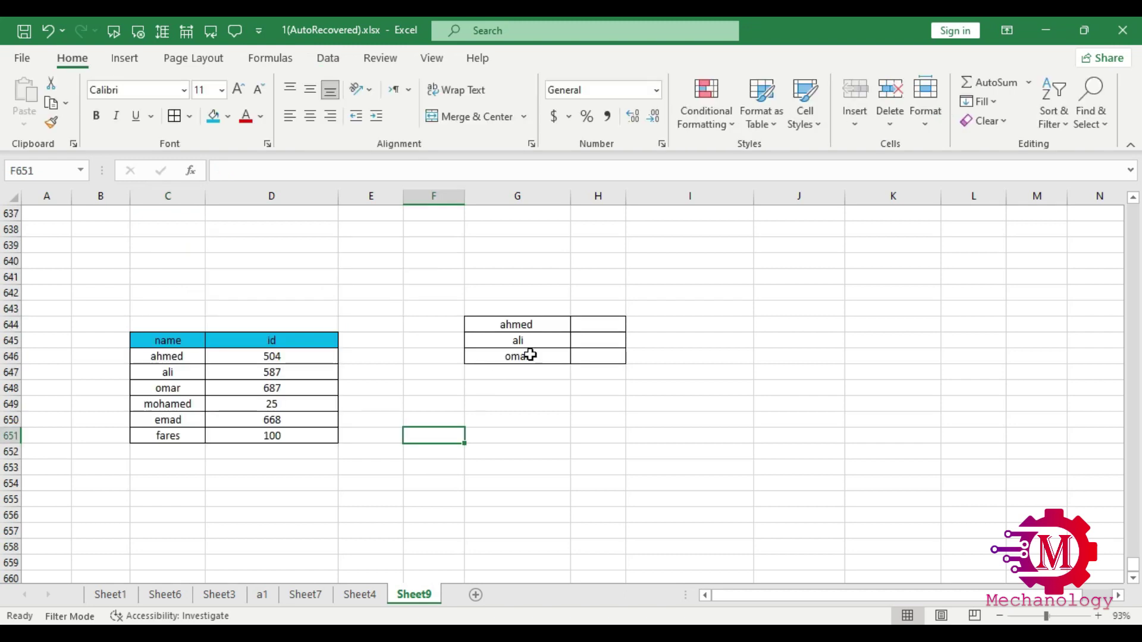
Step: Insert the VLOOKUP function from the full function list into cell H644, beside the first name in the small table
left_click(607, 325)
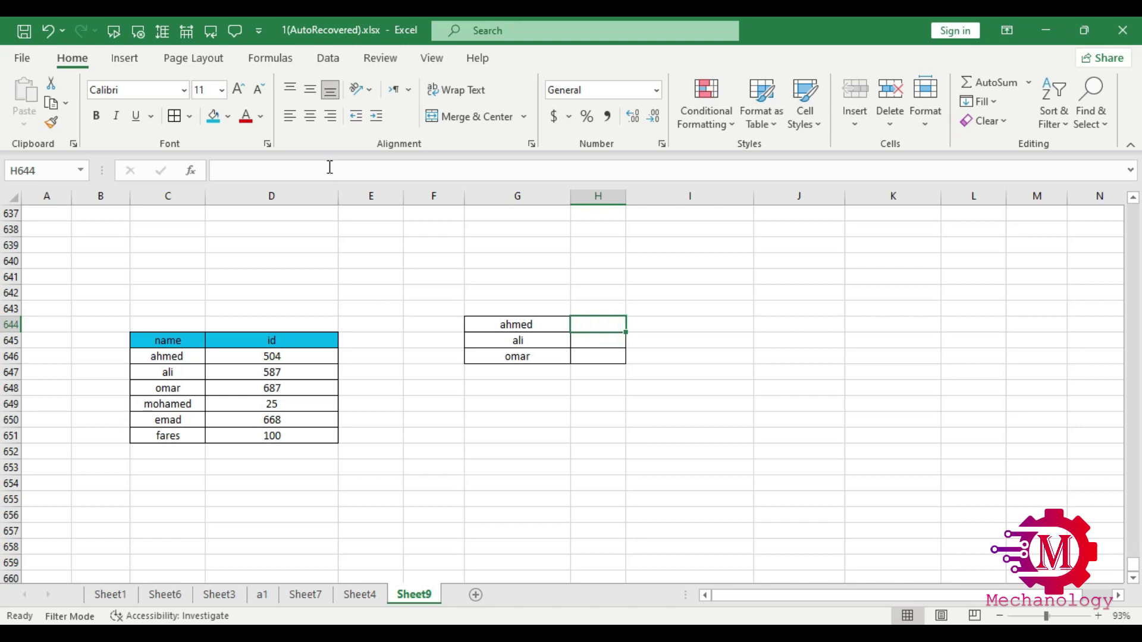
left_click(139, 60)
left_click(269, 58)
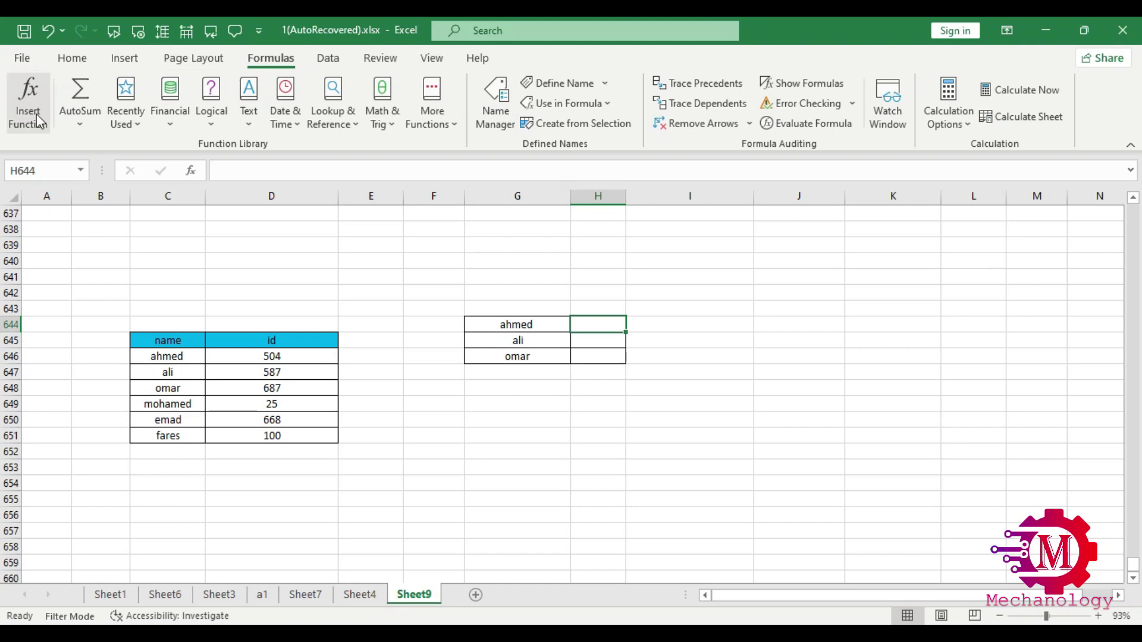
left_click(38, 122)
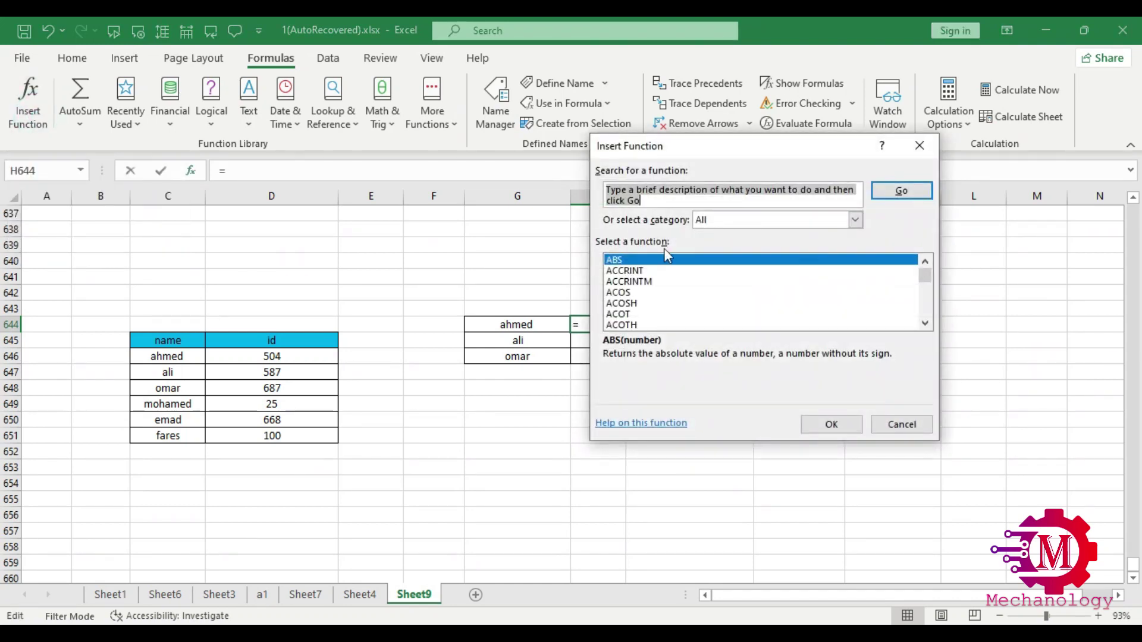
left_click(856, 221)
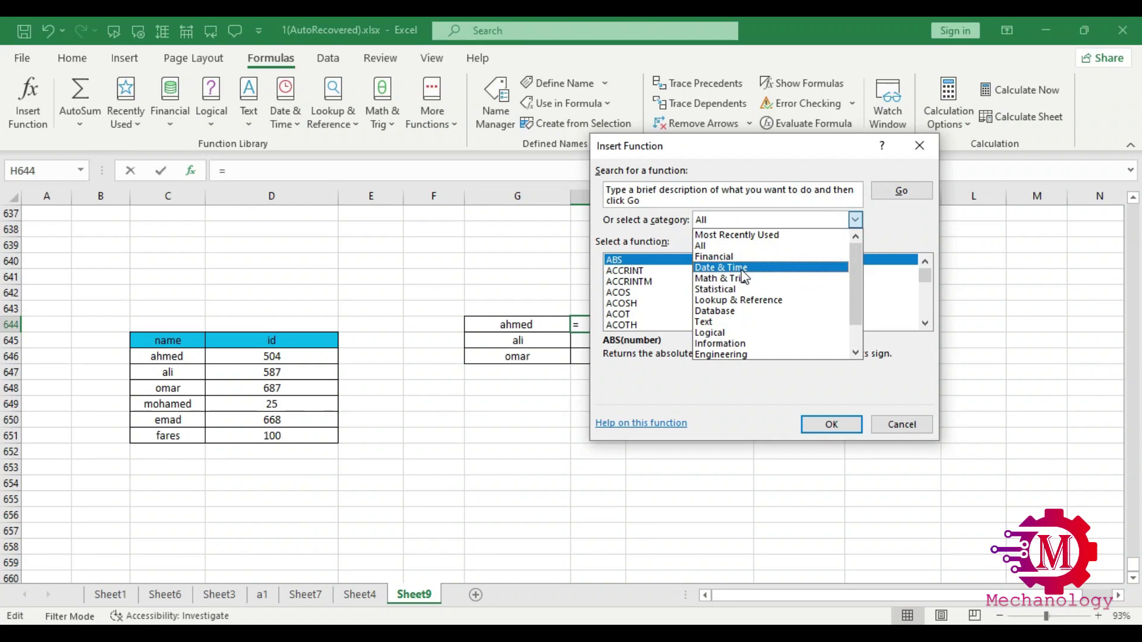
left_click(793, 245)
key("v")
key("Down")
key("Down")
key("Down")
key("Down")
key("Down")
key("Down")
key("Down")
key("Down")
key("Down")
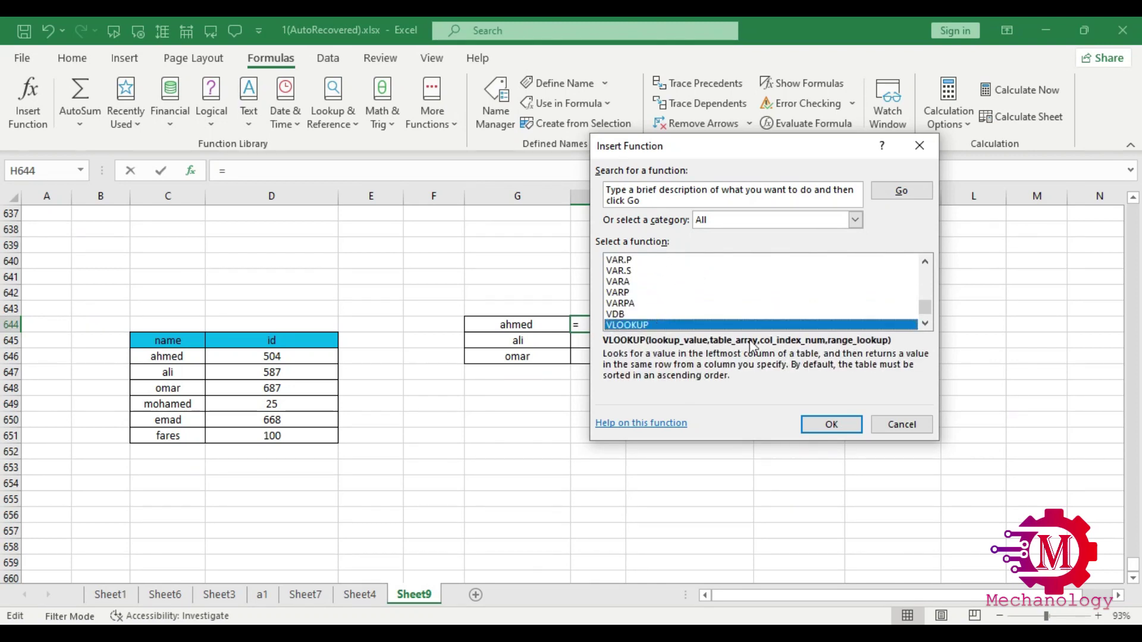
left_click(836, 426)
Step: Fill in the VLOOKUP arguments with lookup value G644, table array C646:D651, column index 2 and range lookup false, and accept the formula
left_click_drag(807, 207, 826, 209)
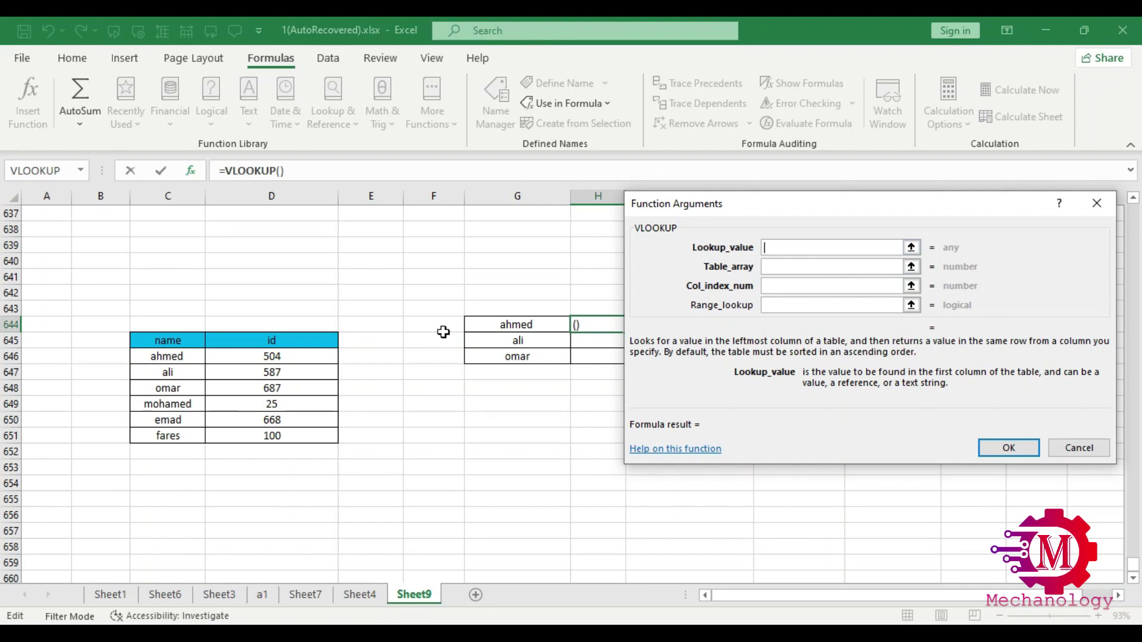
left_click(544, 325)
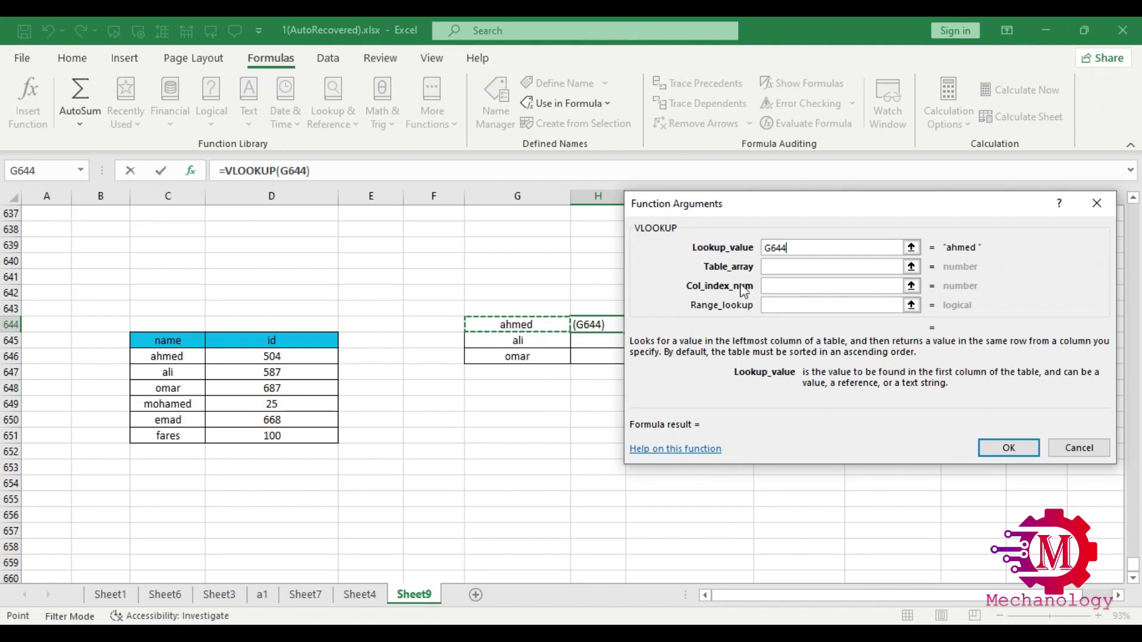
left_click(777, 267)
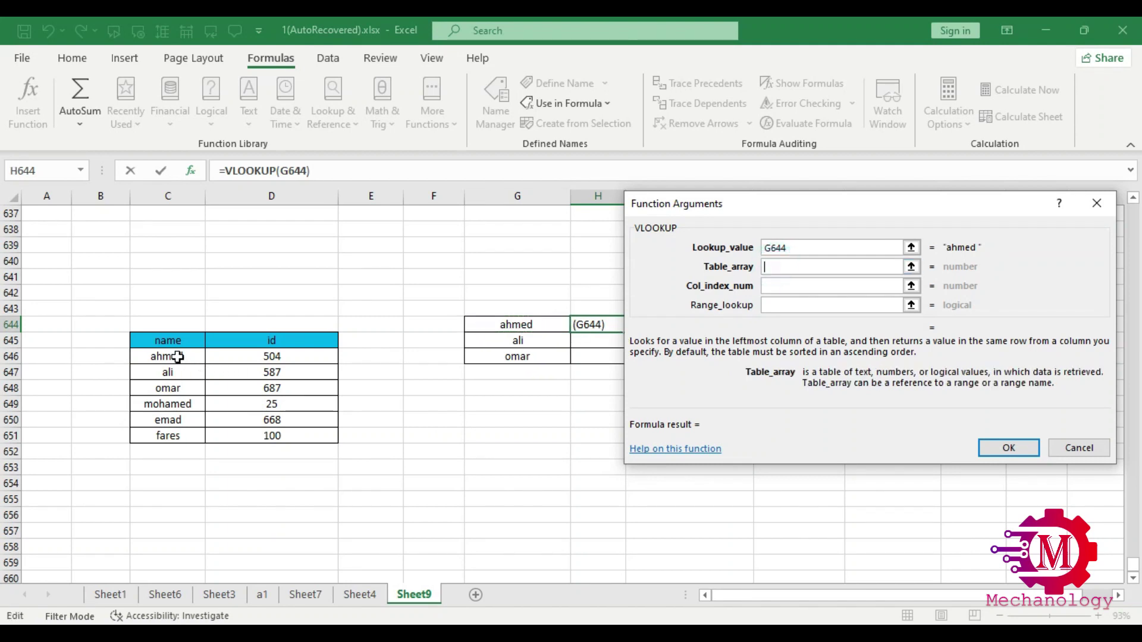
left_click_drag(178, 357, 271, 437)
left_click(790, 285)
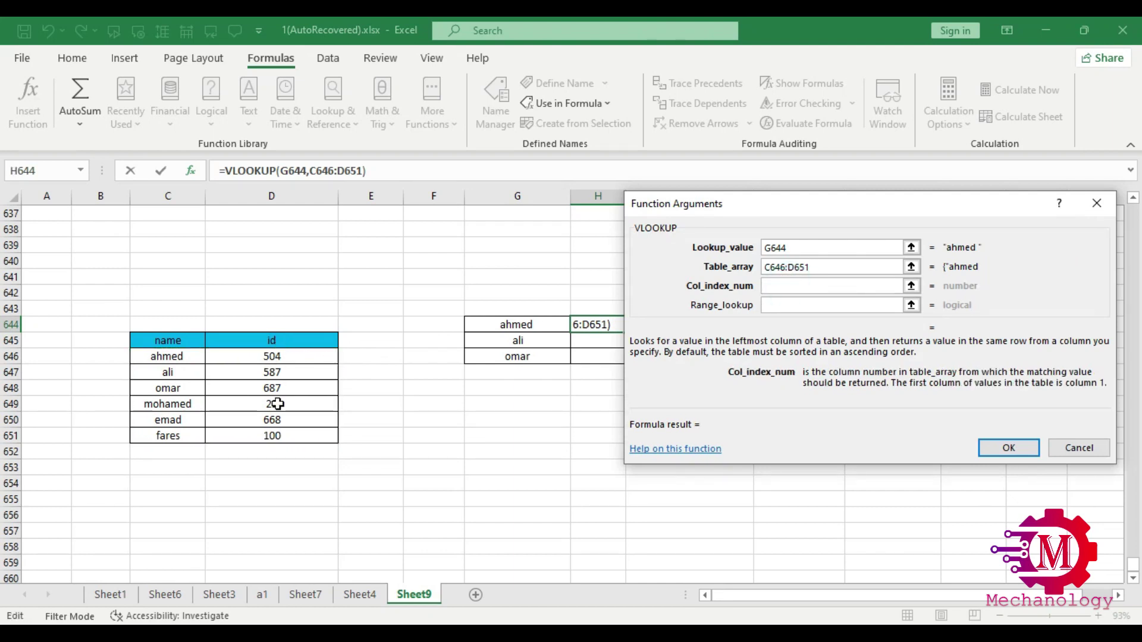
type("2")
left_click(779, 306)
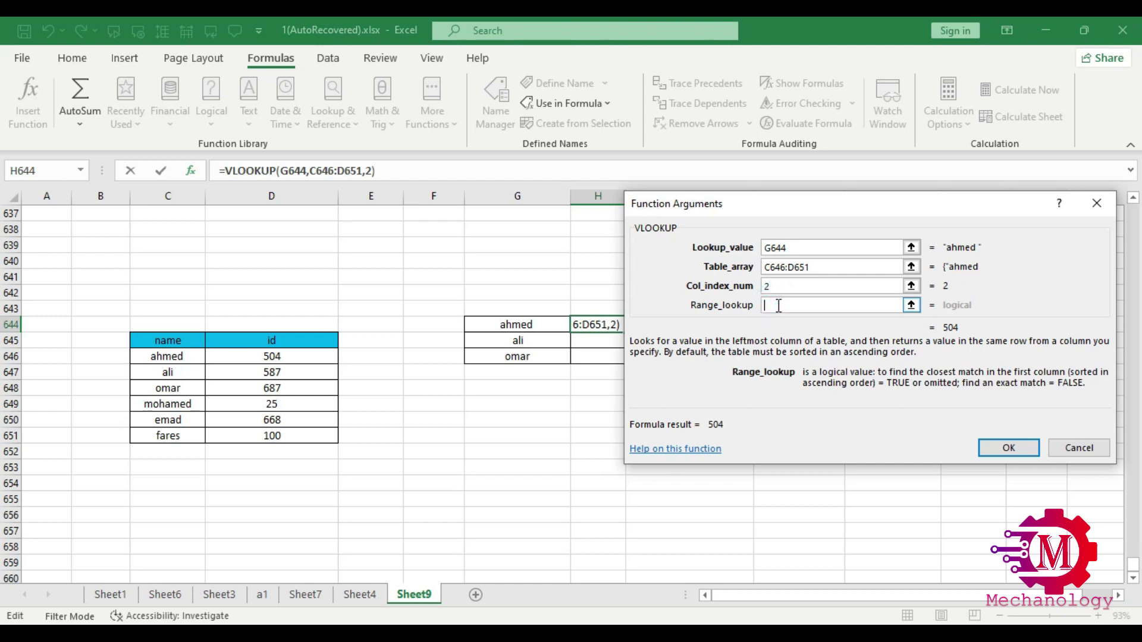
type("false")
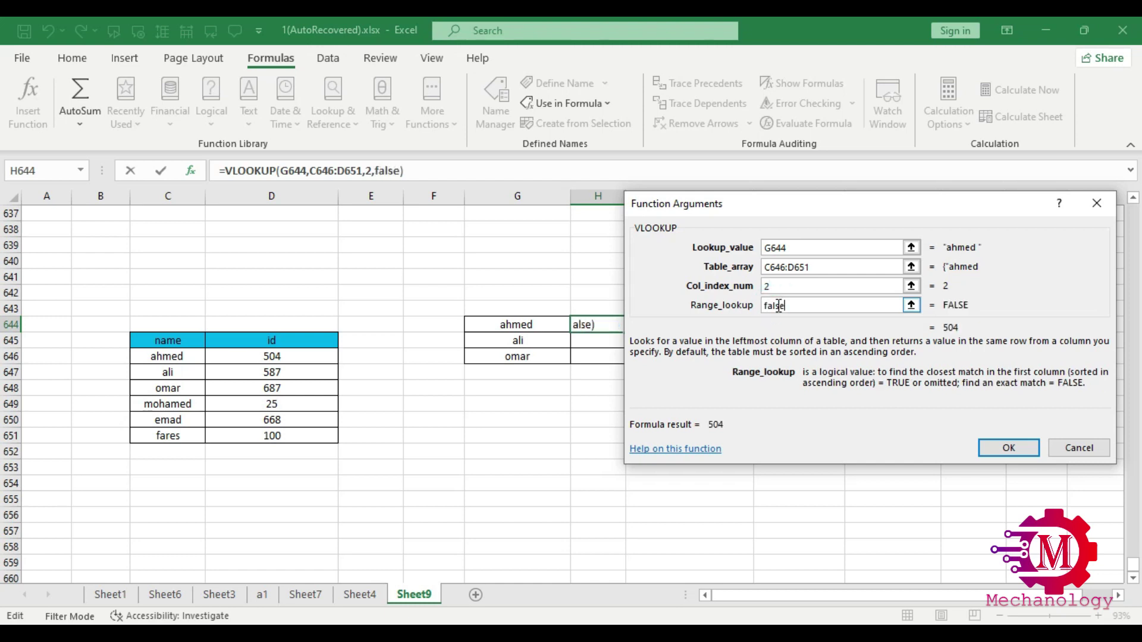
left_click(1011, 447)
Step: Fill the VLOOKUP formula from H644 down through H646 and compare the returned ids with the source table
left_click_drag(624, 332, 623, 361)
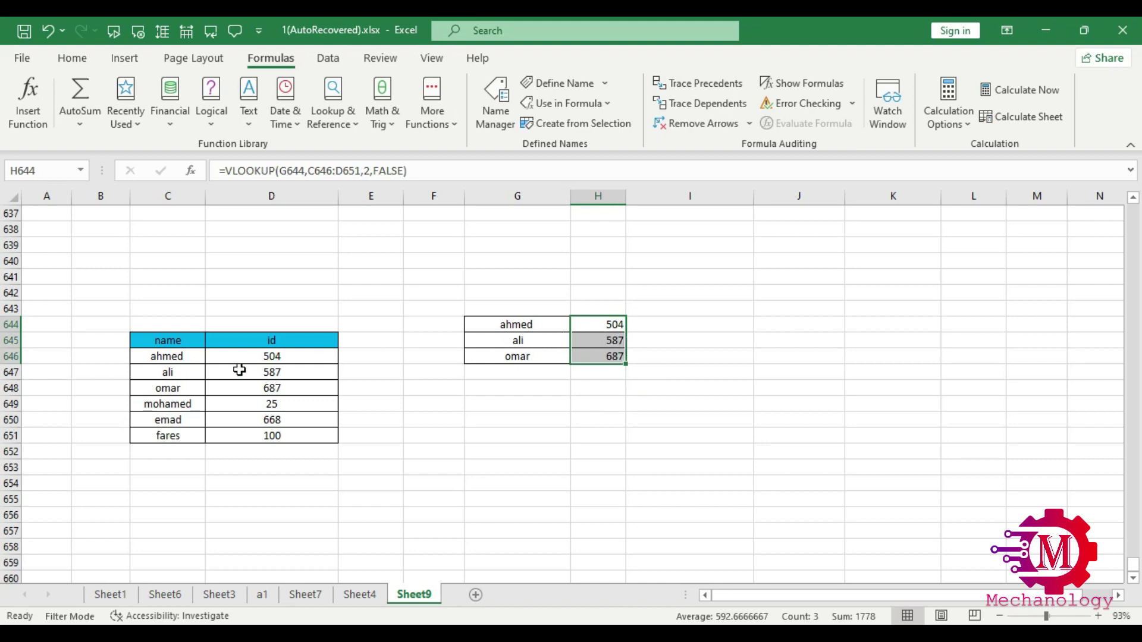
left_click_drag(186, 374, 265, 374)
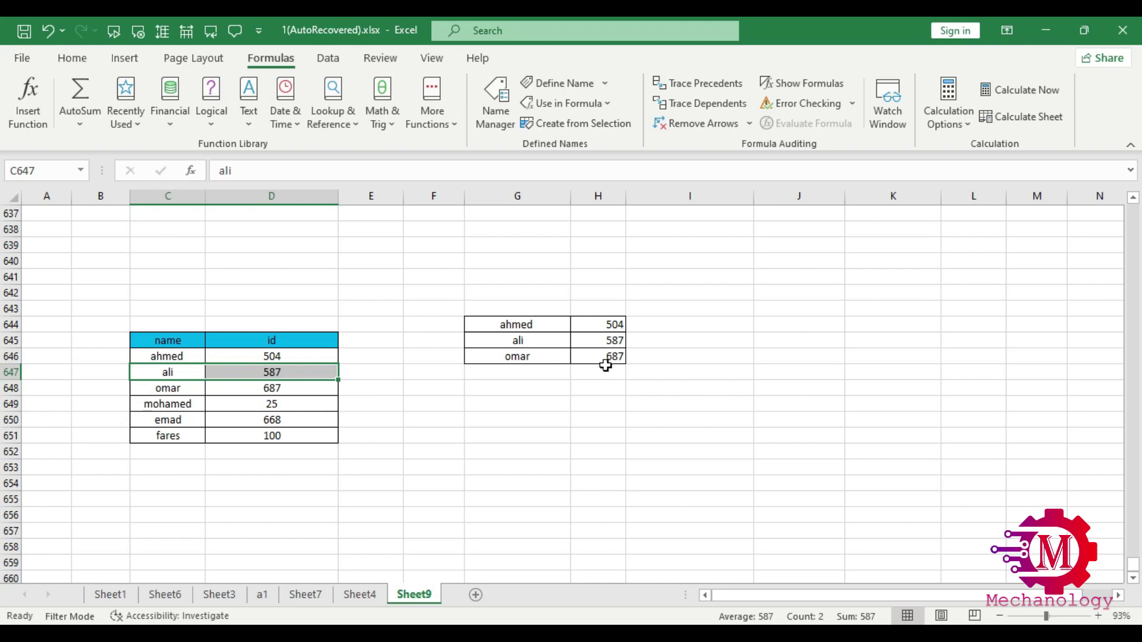
left_click(433, 436)
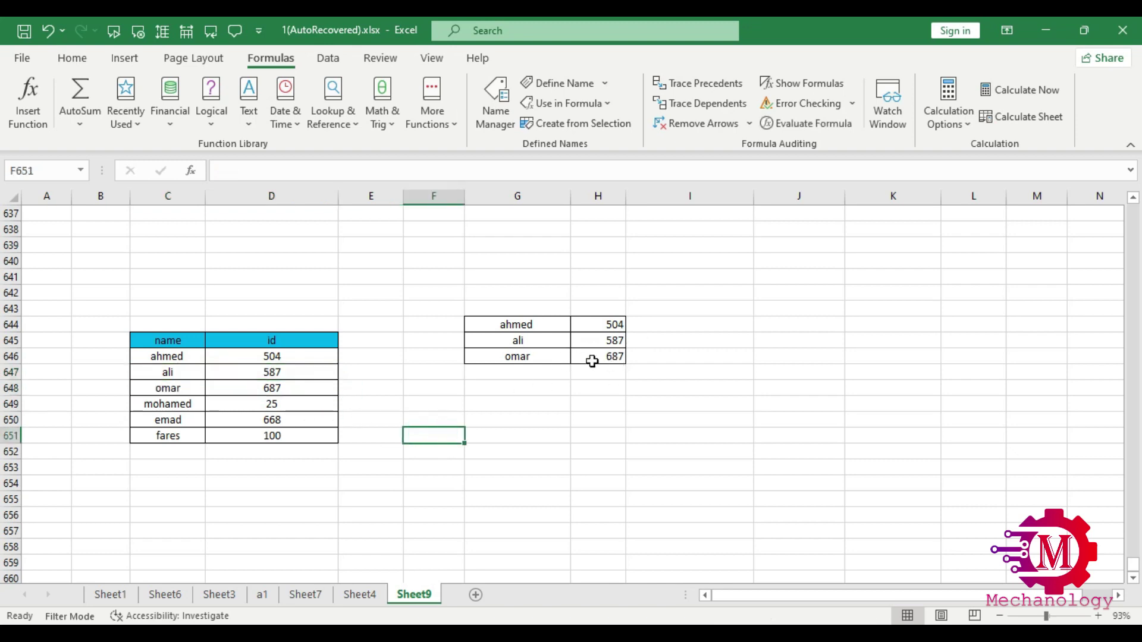
Step: Enter a VLOOKUP formula in H649 with lookup value G644, table array C646:D651, column index 2 and exact match FALSE
left_click(588, 407)
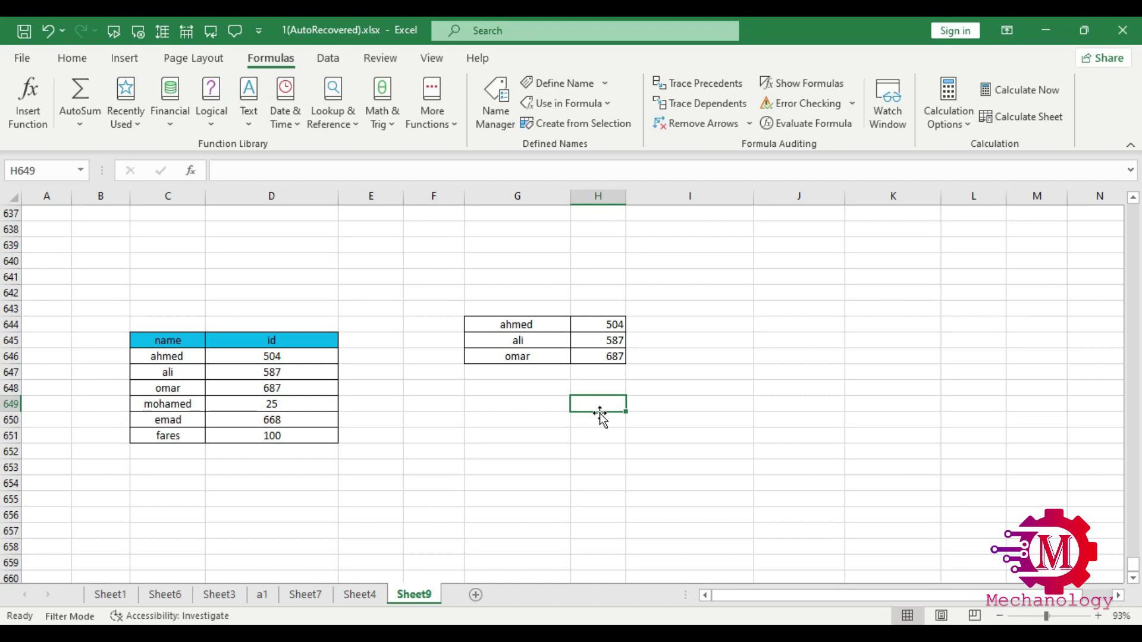
type("=vl")
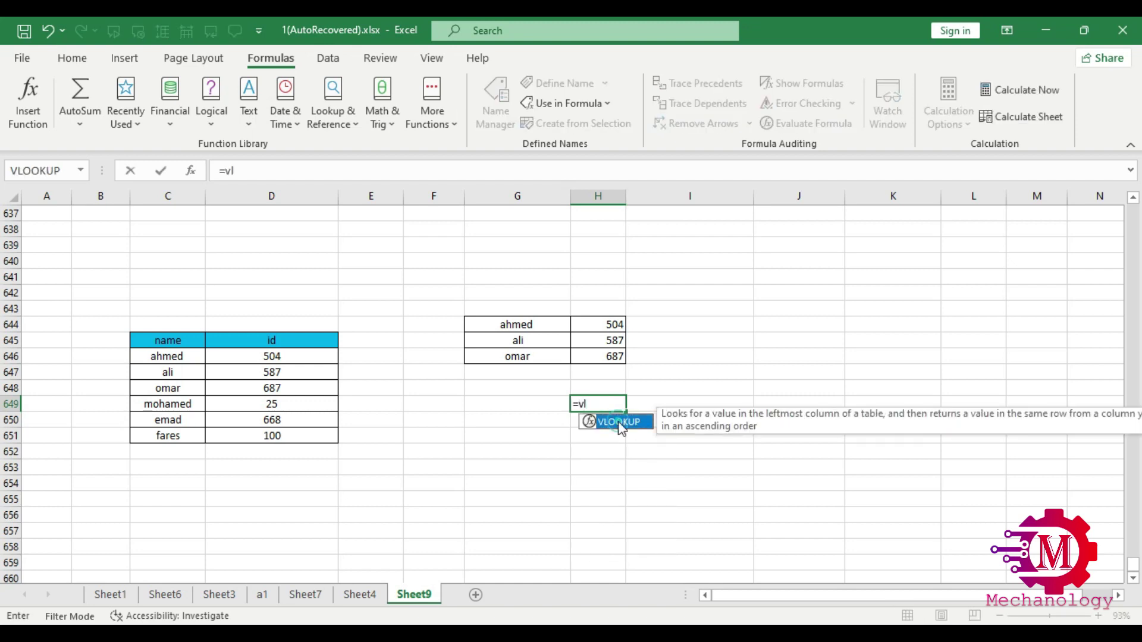
key("Tab")
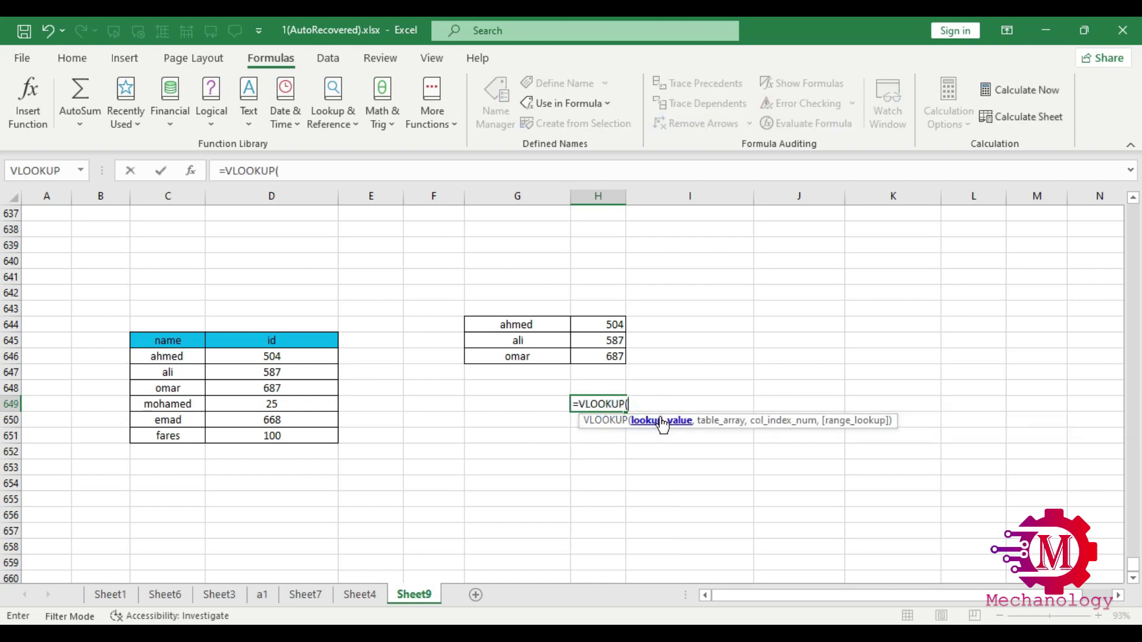
left_click(538, 329)
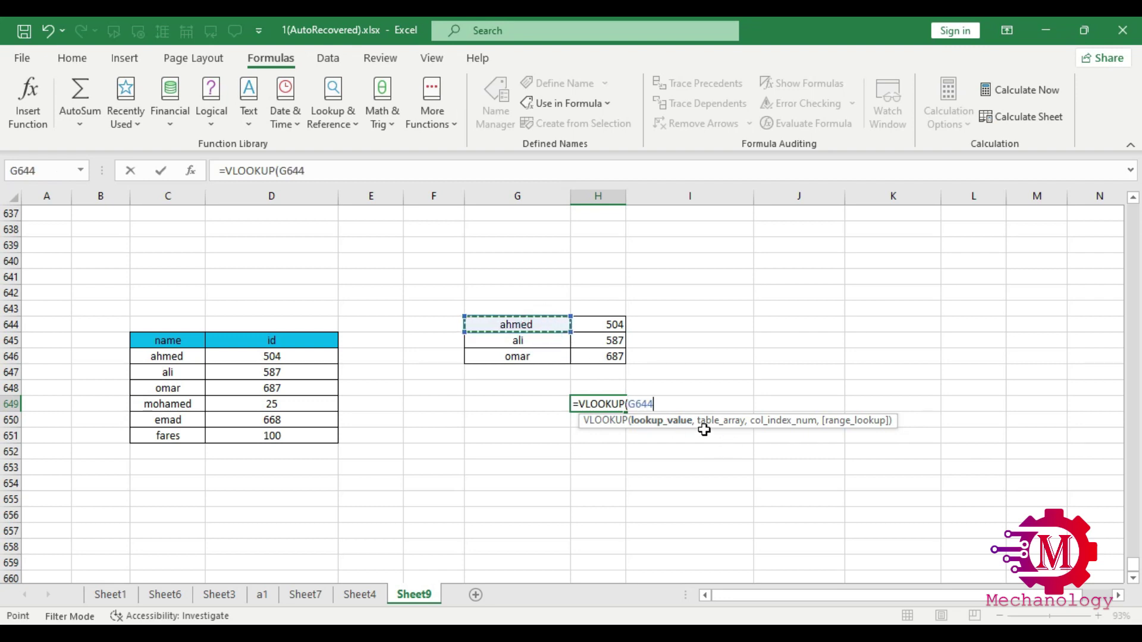
type(",")
left_click_drag(280, 356, 176, 436)
type(",")
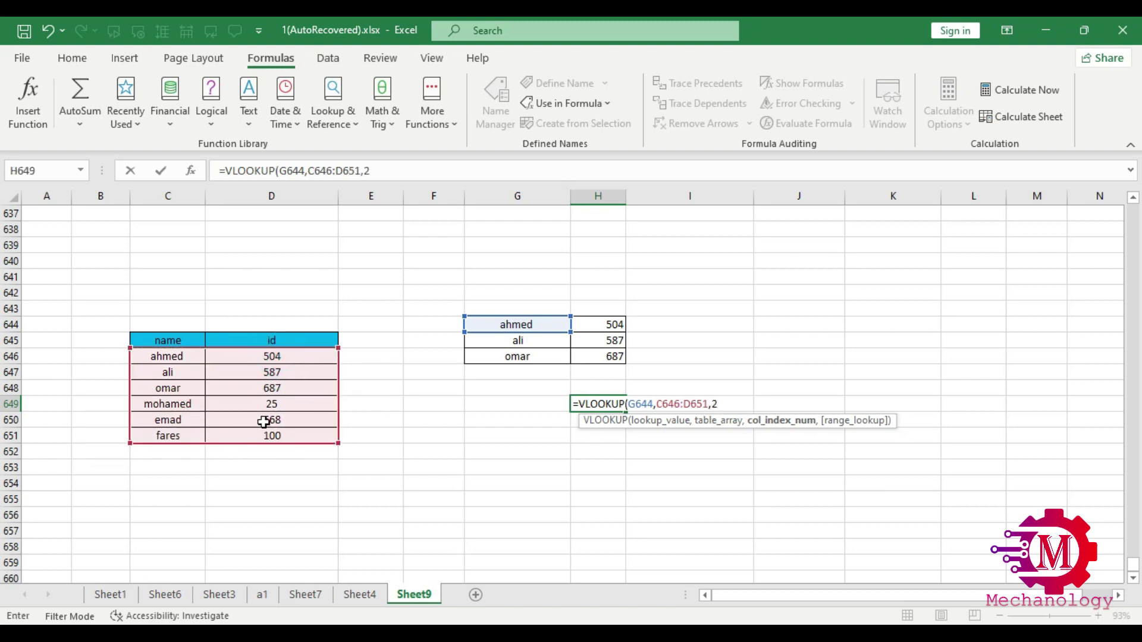
type("2,")
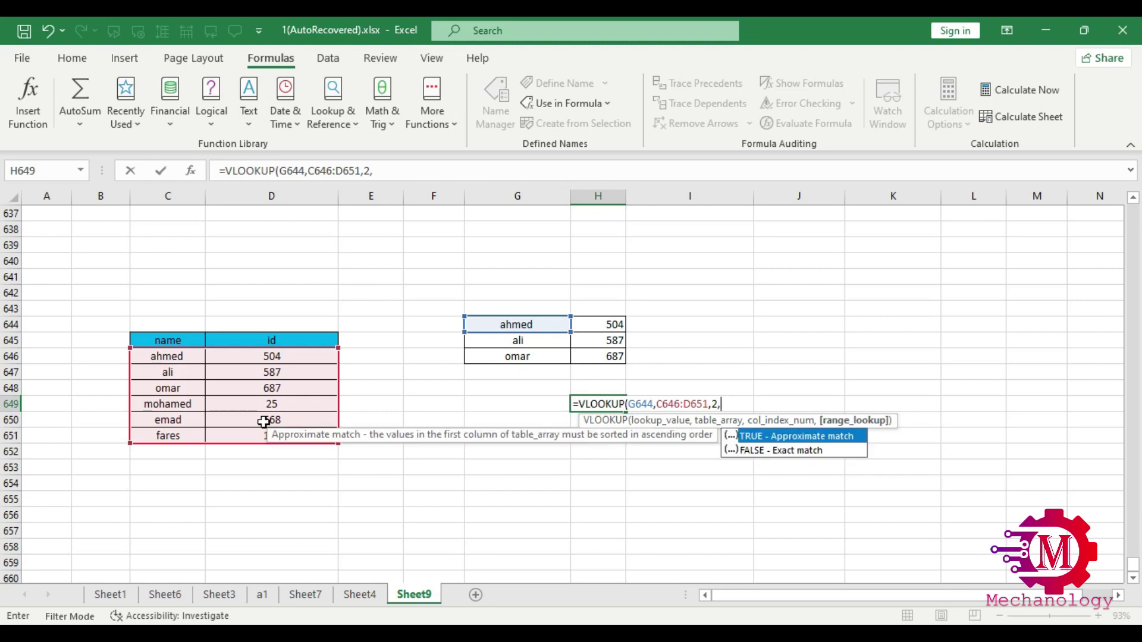
key("Down")
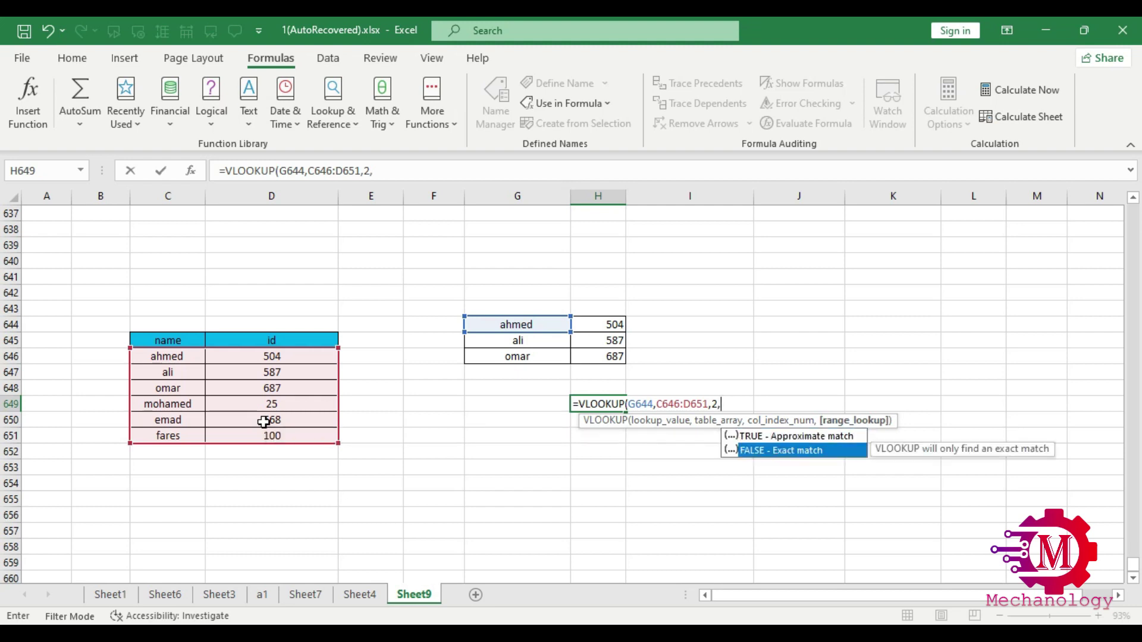
double_click(759, 452)
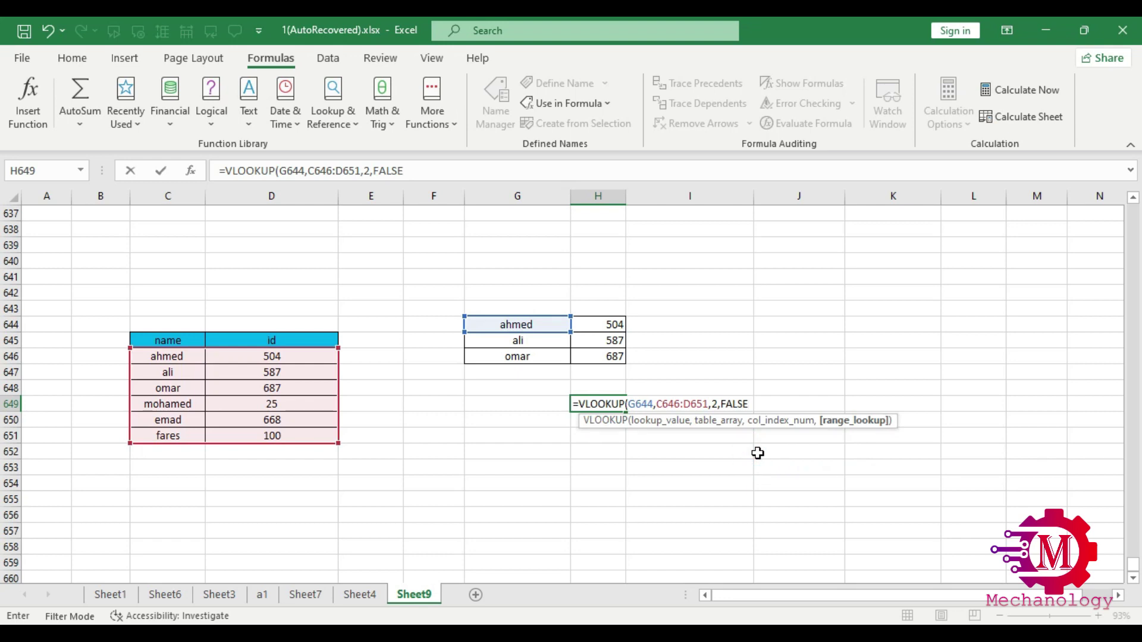
key("Return")
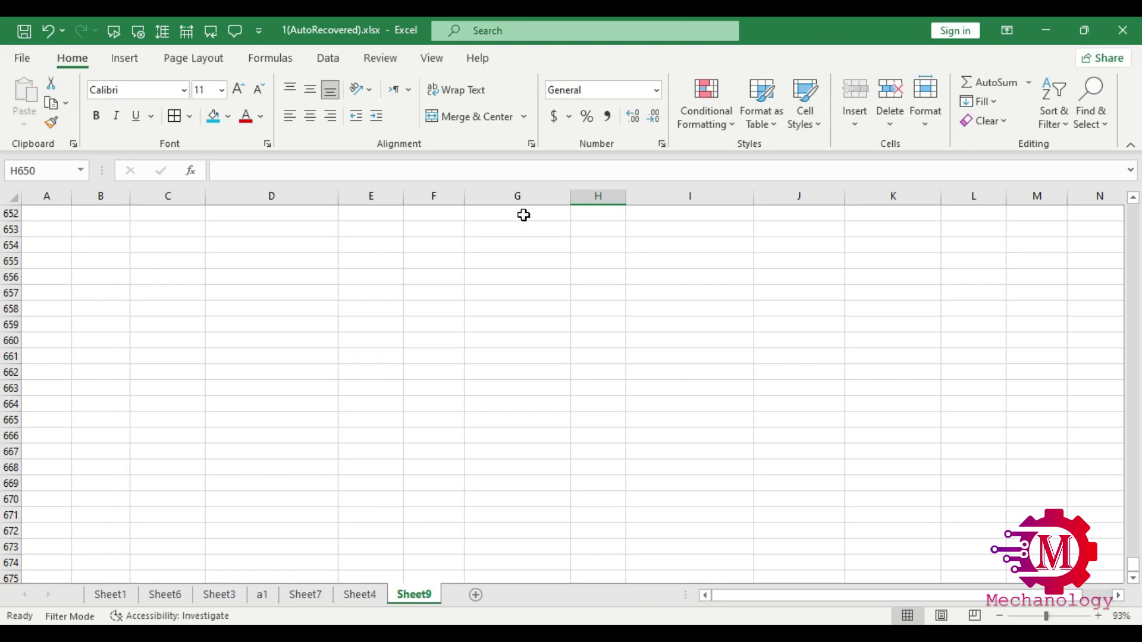
Step: Capture a rectangular screen snip covering the Number and Styles command groups and paste it into the sheet at H650
key("super+shift+s")
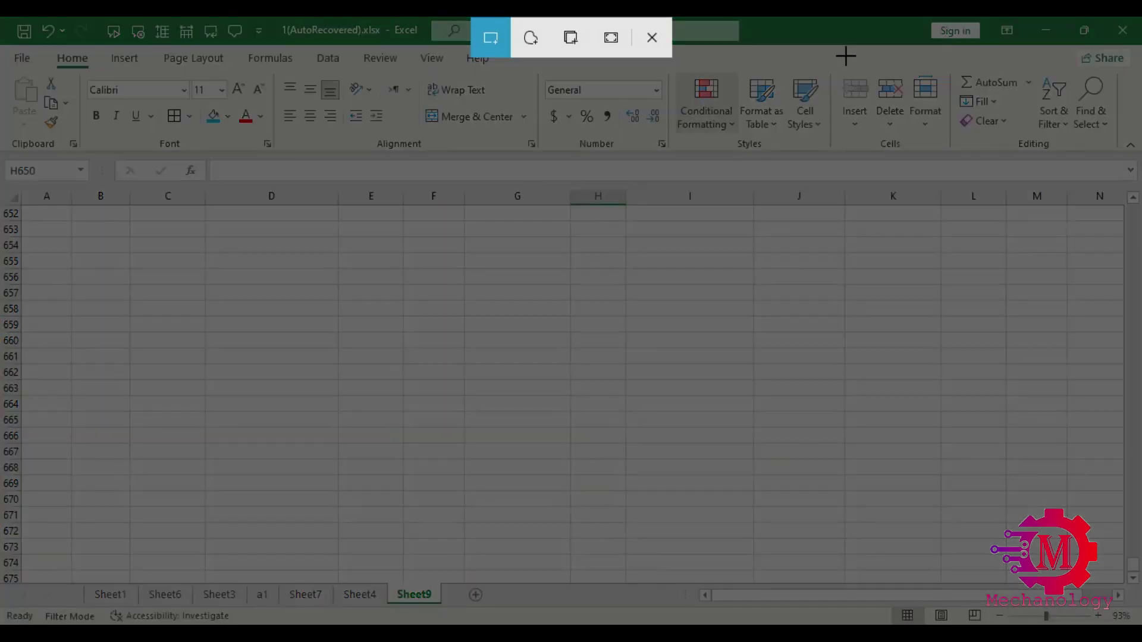
left_click_drag(854, 54, 532, 287)
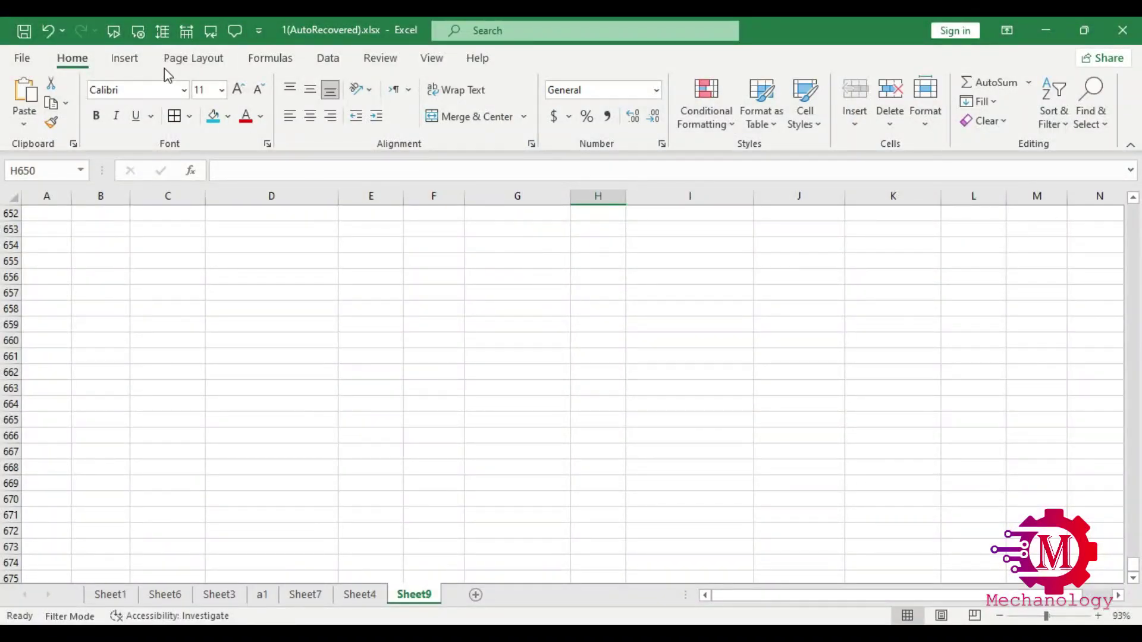
scroll(512, 364, "up", 4)
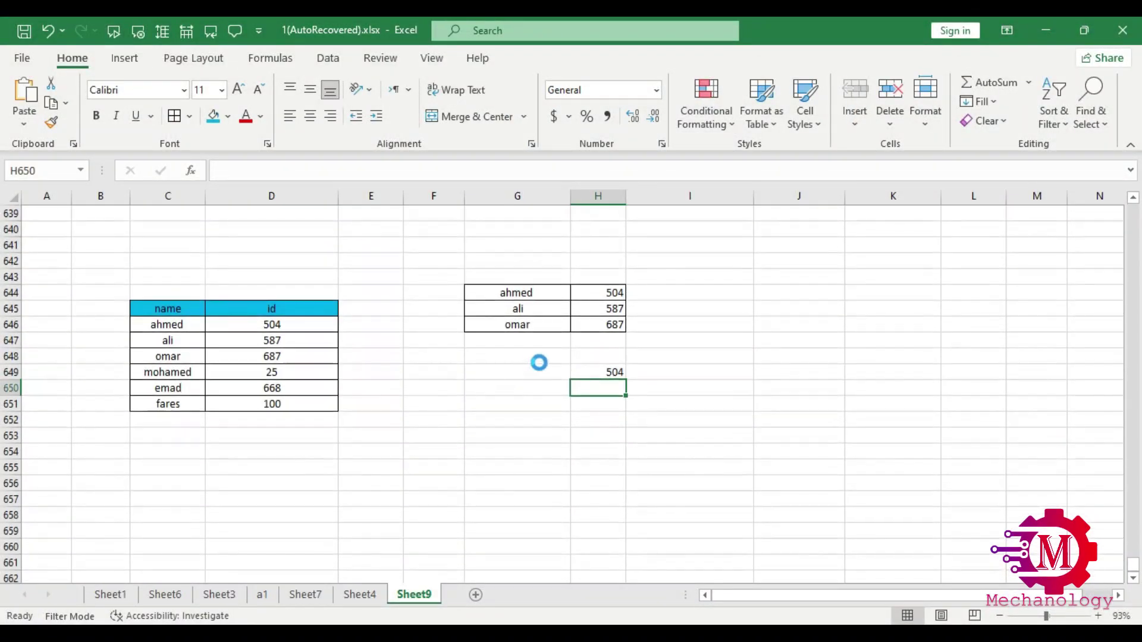
key("ctrl+v")
Step: Move the pasted screen snip to the empty rows further down the sheet and delete it
scroll(523, 384, "down", 3)
scroll(469, 393, "down", 2)
left_click_drag(613, 276, 502, 399)
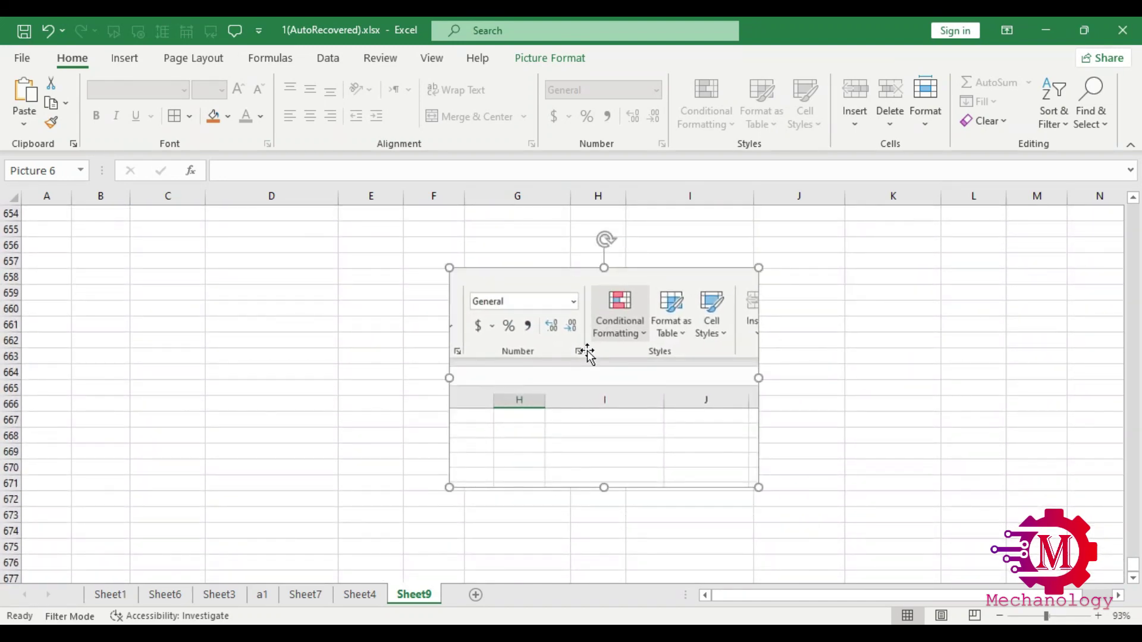
key("Delete")
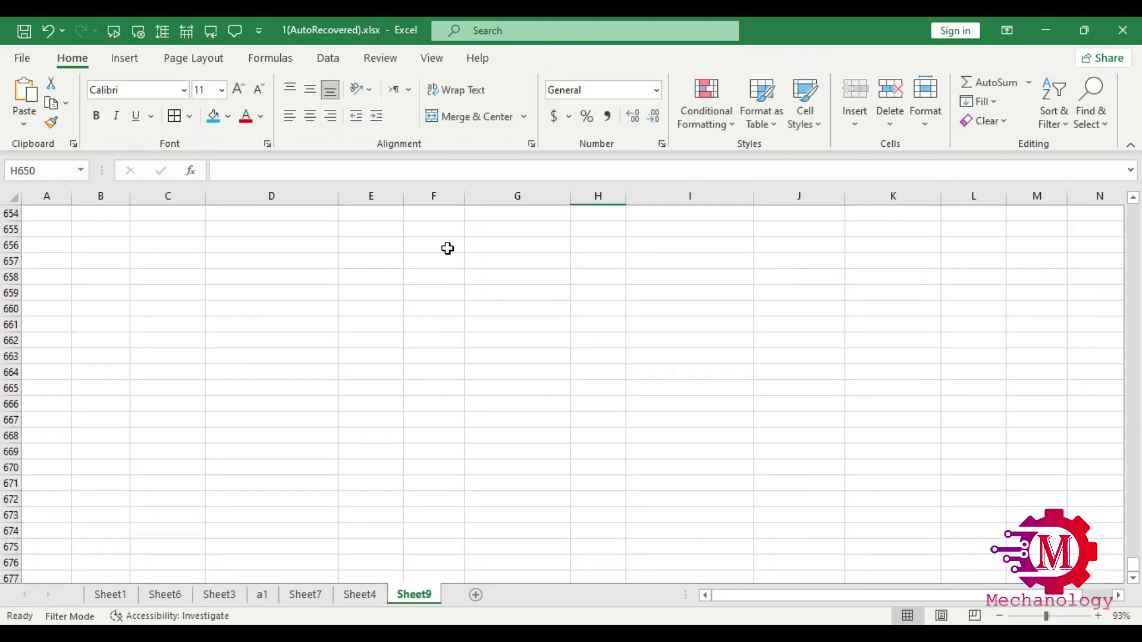
Step: Open the illustration options available for insertion into the worksheet
left_click(126, 57)
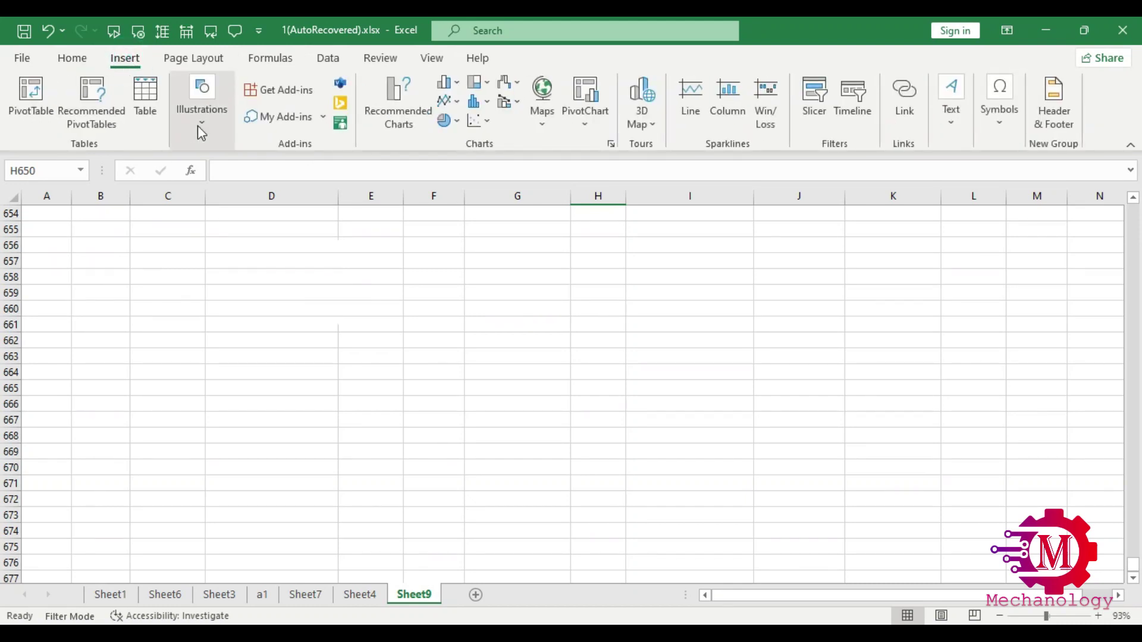
left_click(199, 126)
left_click(351, 202)
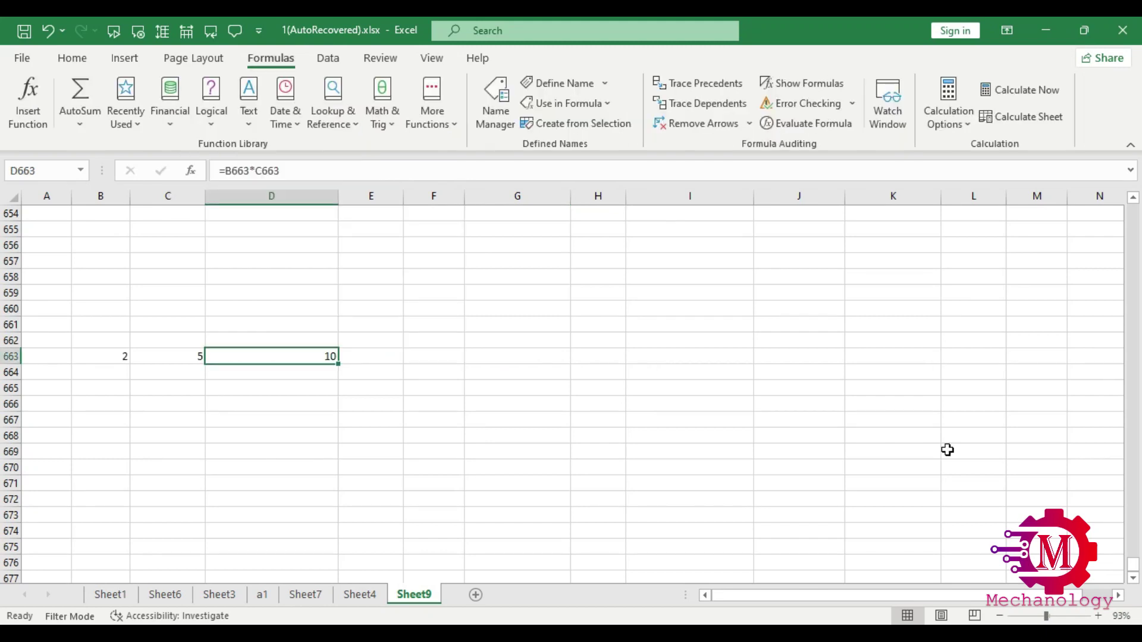
Step: Inspect the input values in B663 and C663 and the multiplication formula in D663
left_click(91, 356)
left_click(158, 357)
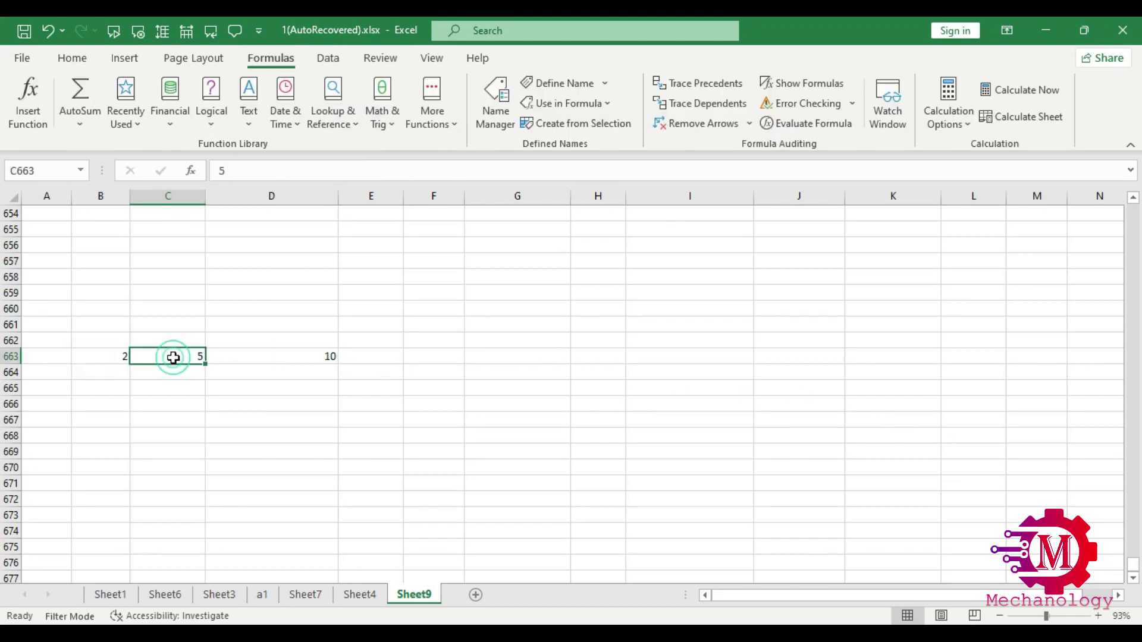
double_click(278, 359)
left_click(264, 385)
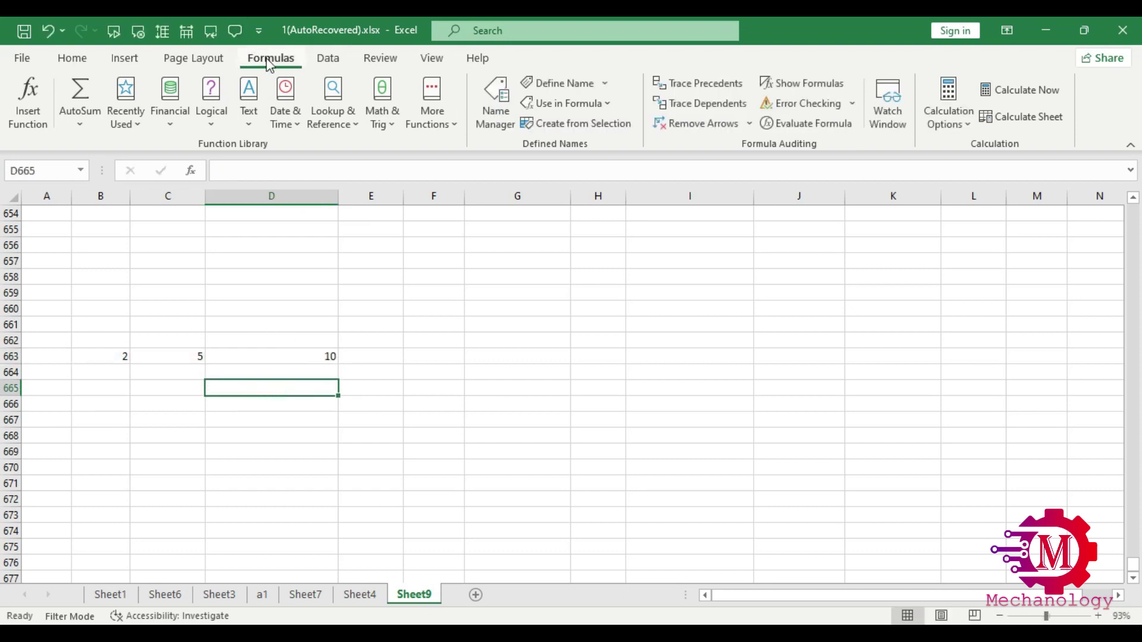
Step: Show all formulas in the worksheet, examine those in column E of the multiplication table, and switch back to displaying results
left_click(809, 83)
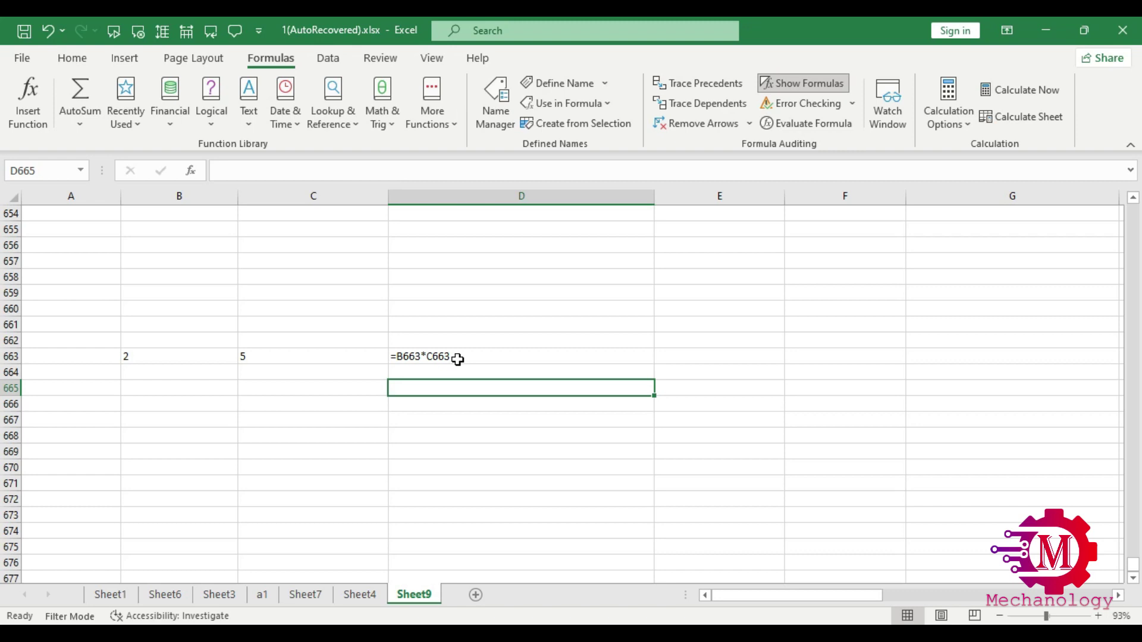
scroll(457, 360, "up", 12)
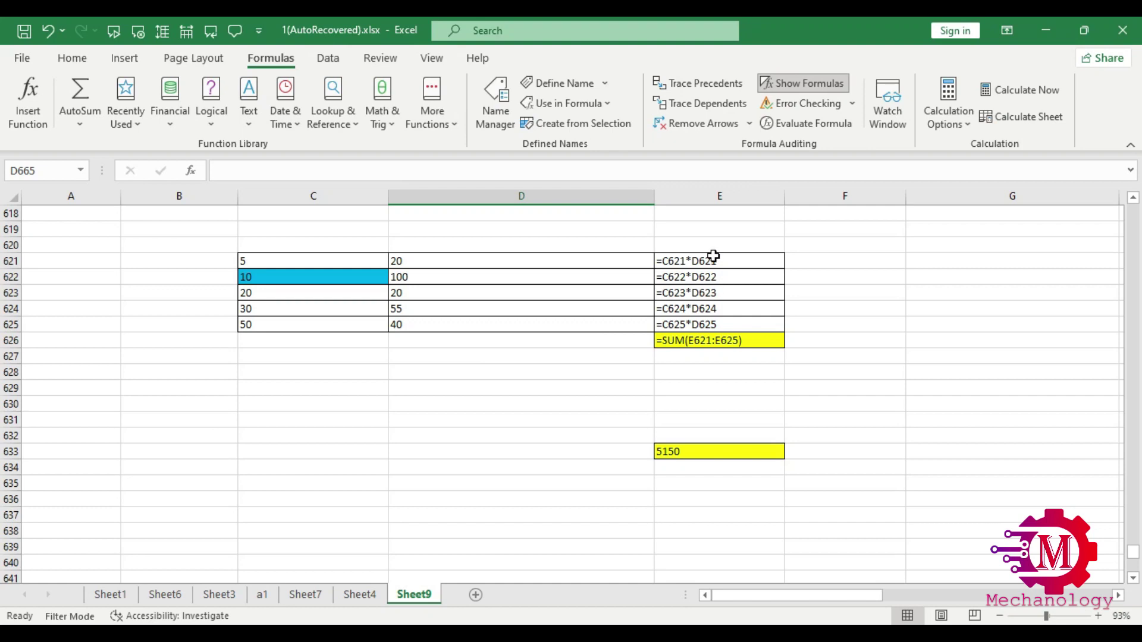
left_click(793, 85)
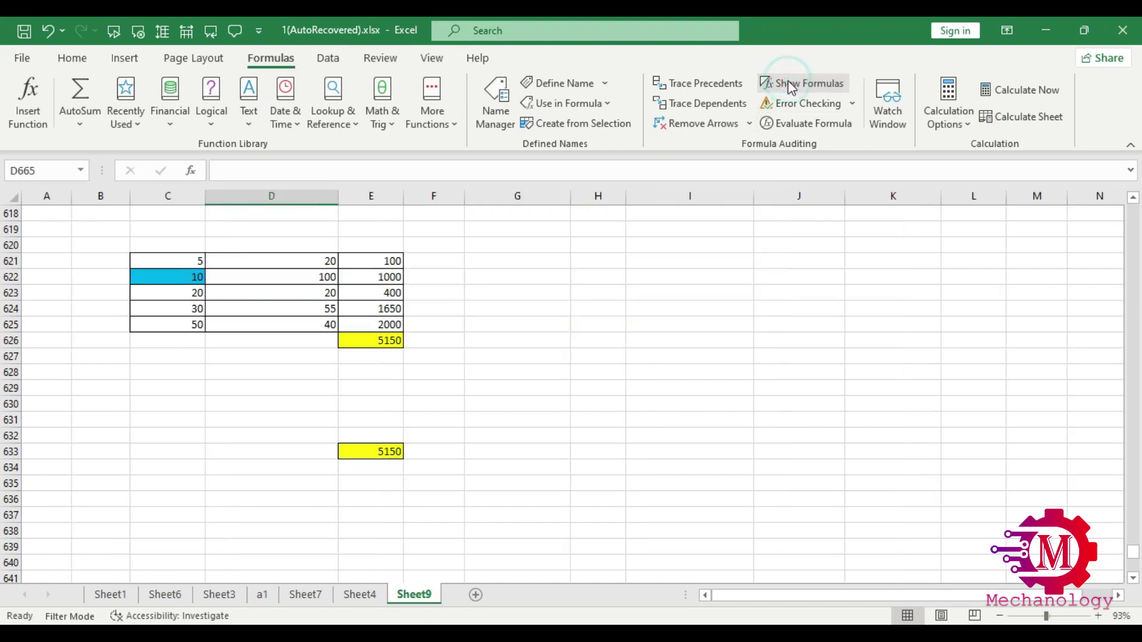
Step: Enter a FORMULATEXT function in E663 that references D663 to display its formula as text
scroll(372, 280, "down", 10)
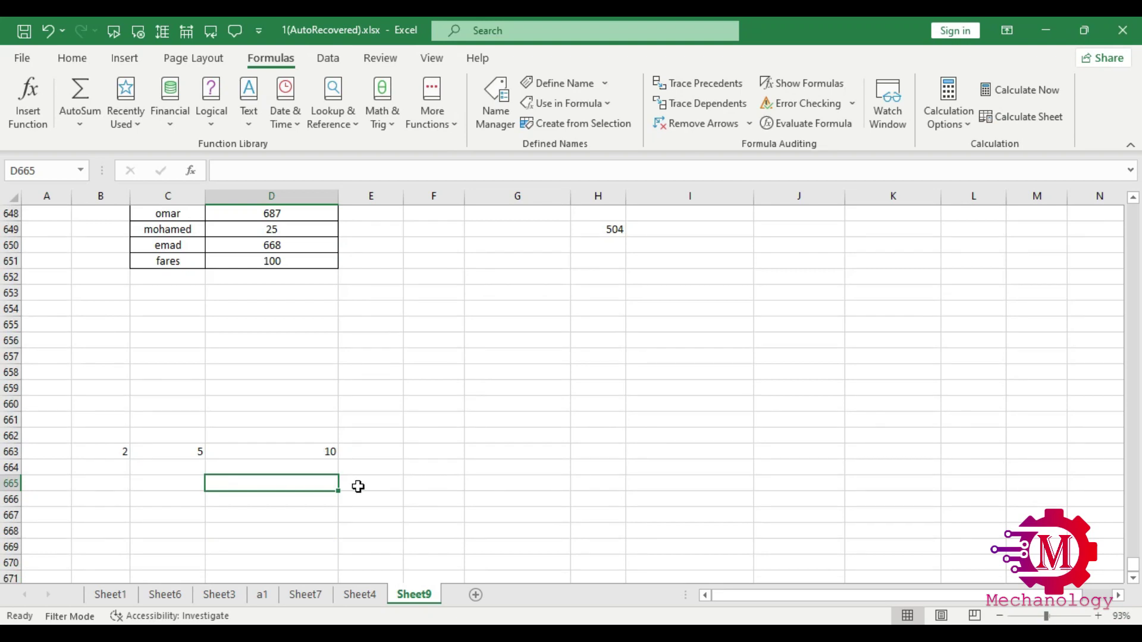
left_click(390, 453)
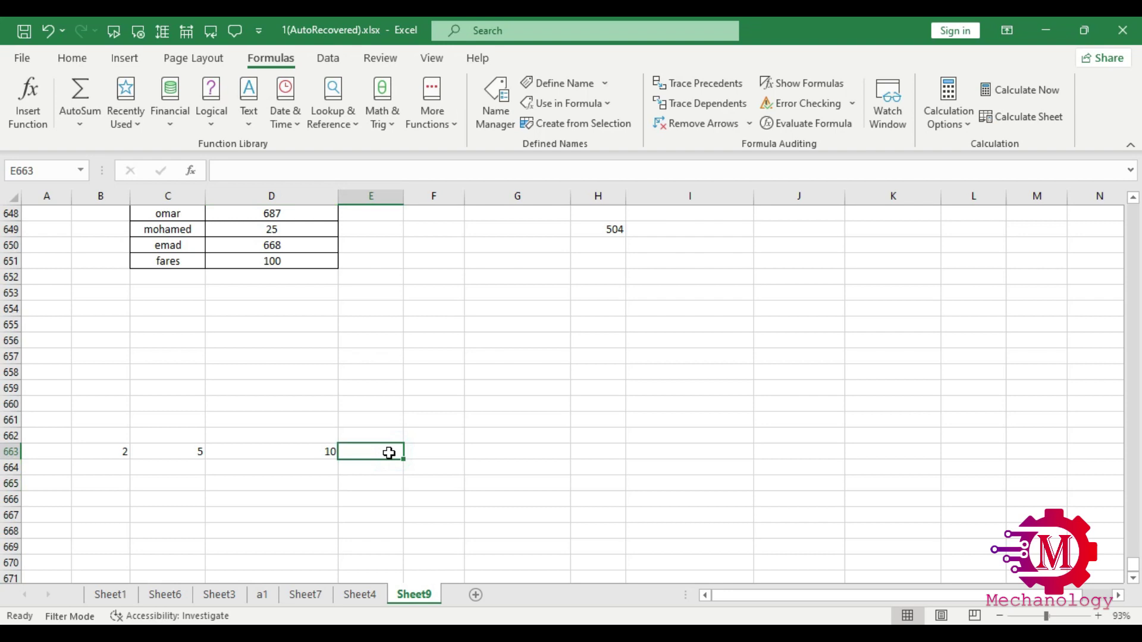
type("=form")
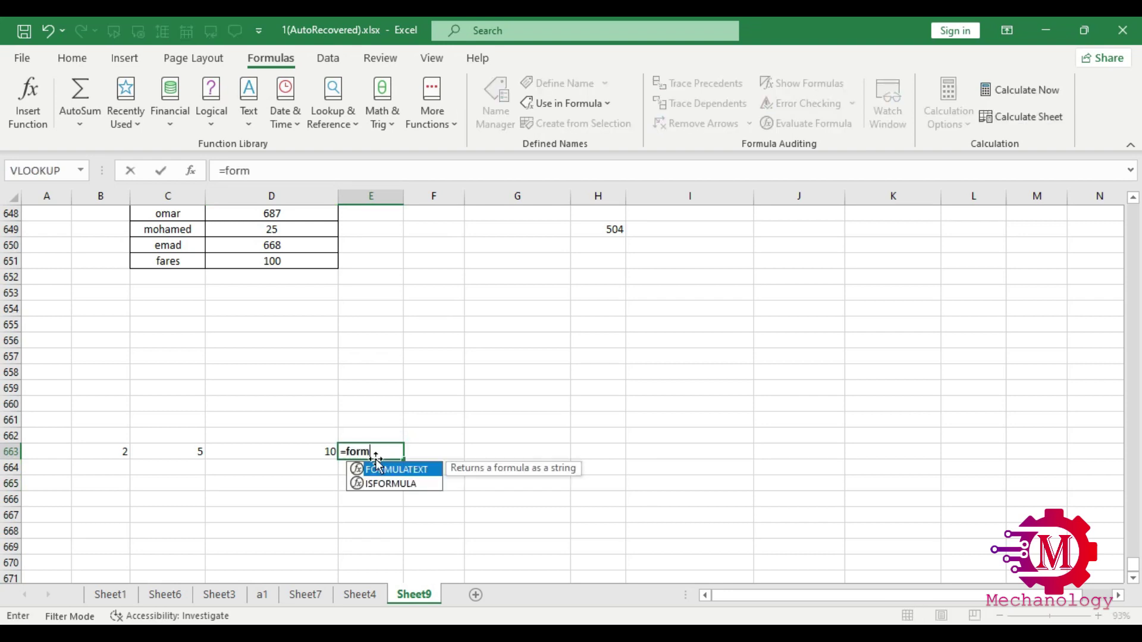
double_click(380, 469)
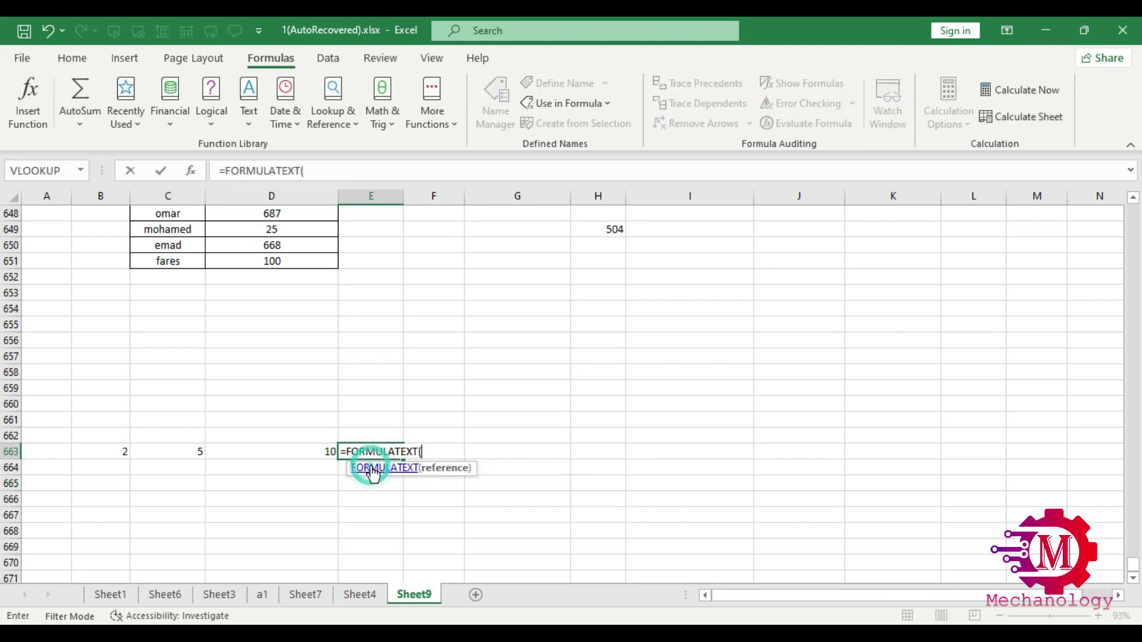
left_click(319, 456)
key("Return")
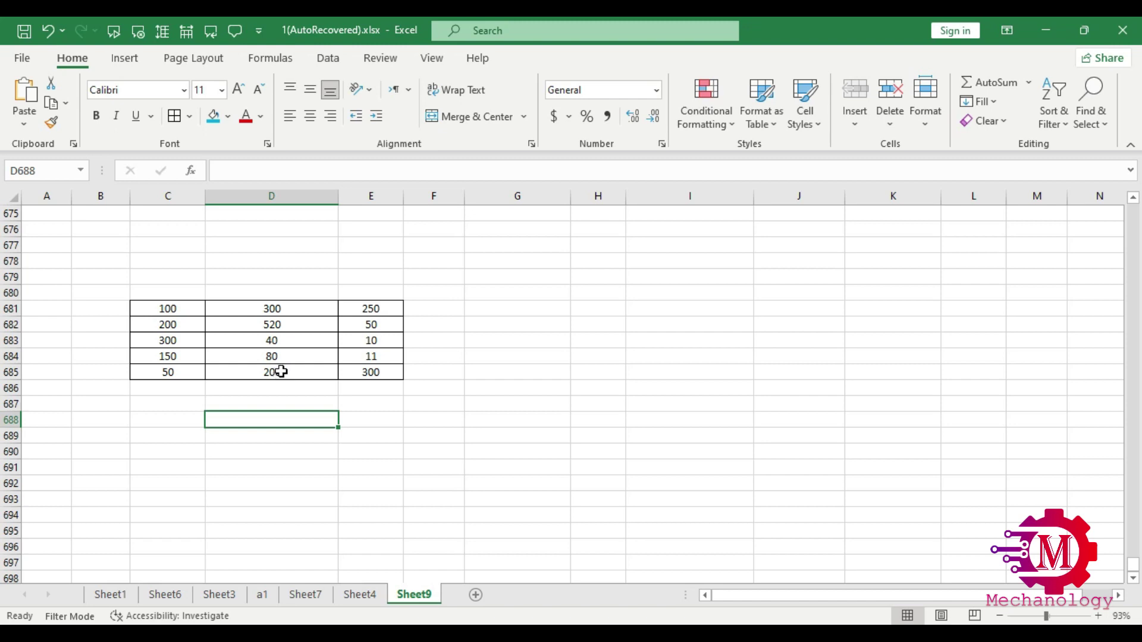
Step: Create a conditional formatting rule for C681:E685 that formats only cells with a value greater than or equal to 10
left_click_drag(396, 306, 191, 373)
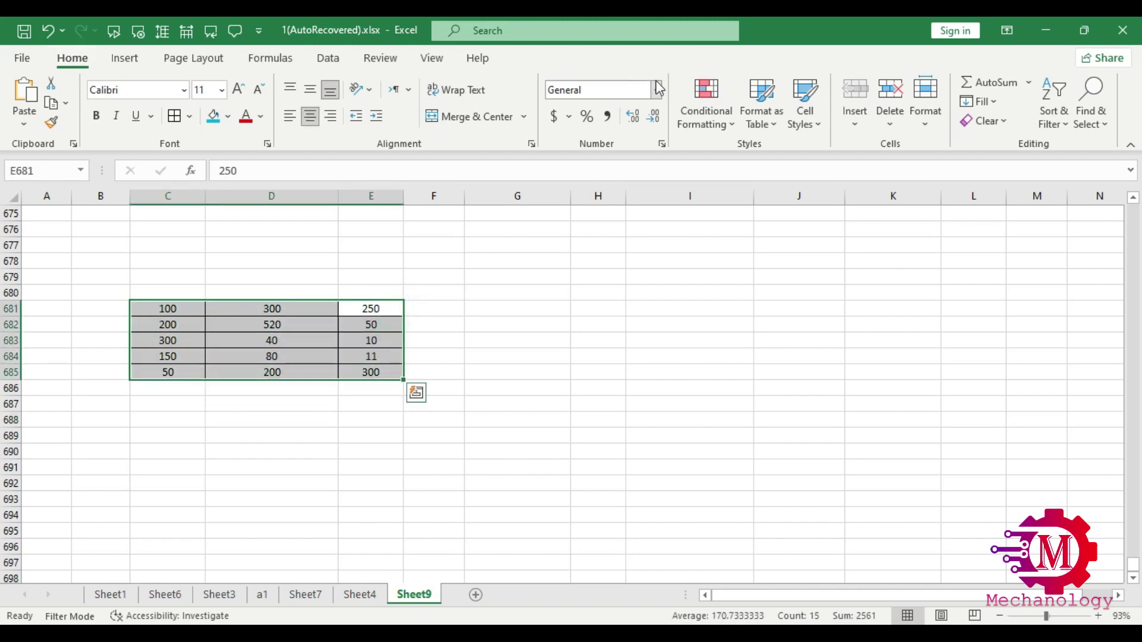
left_click(731, 132)
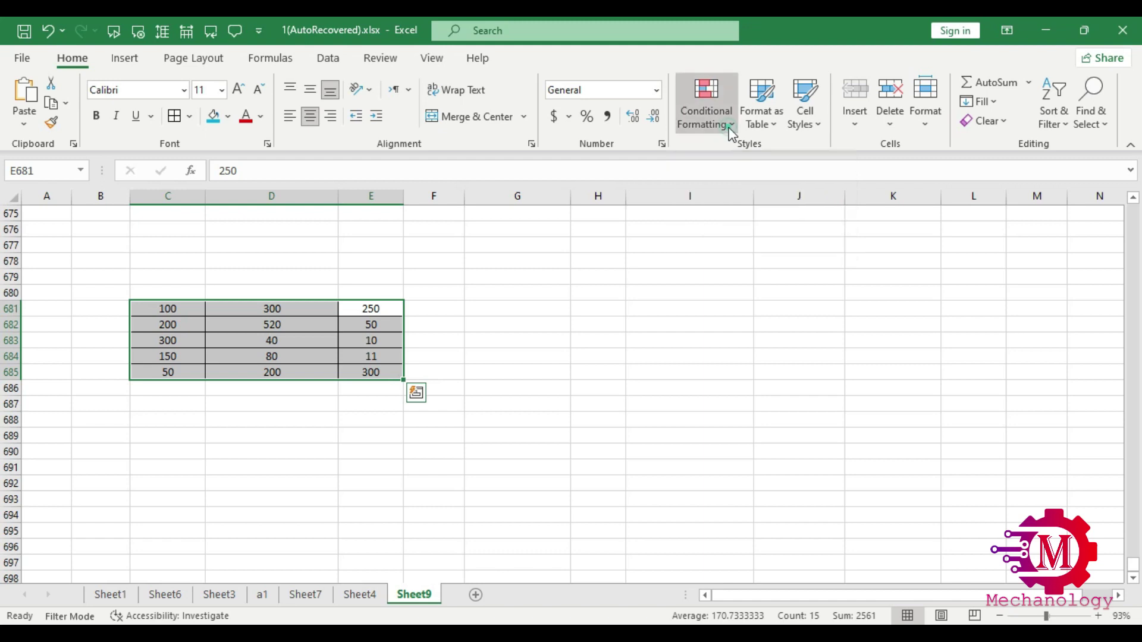
left_click(759, 353)
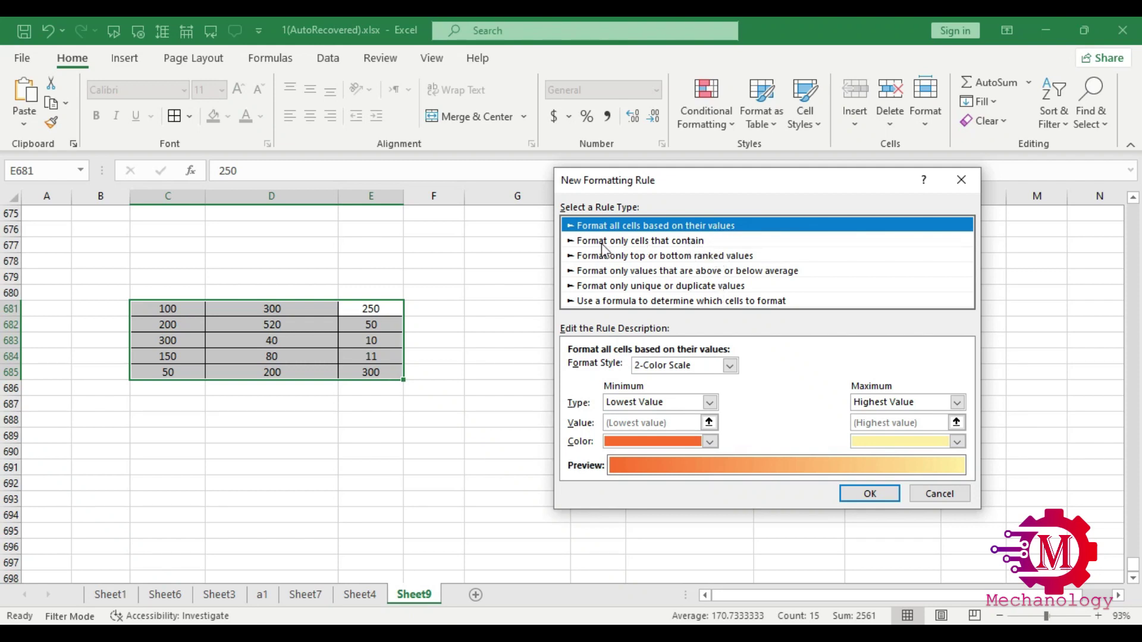
left_click(666, 242)
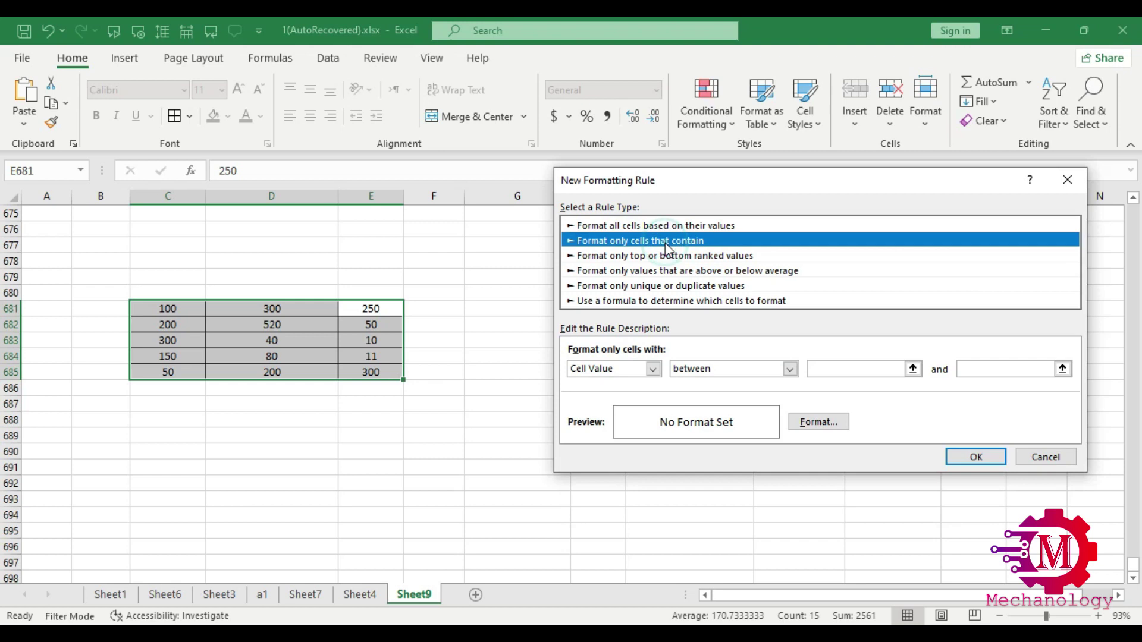
left_click(793, 370)
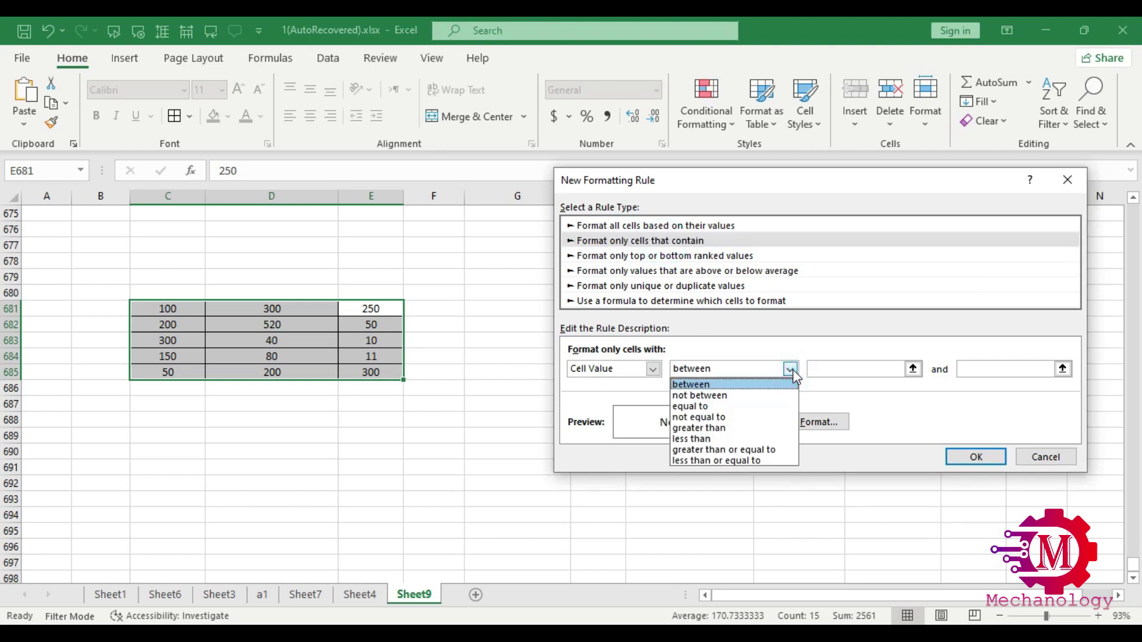
left_click(764, 451)
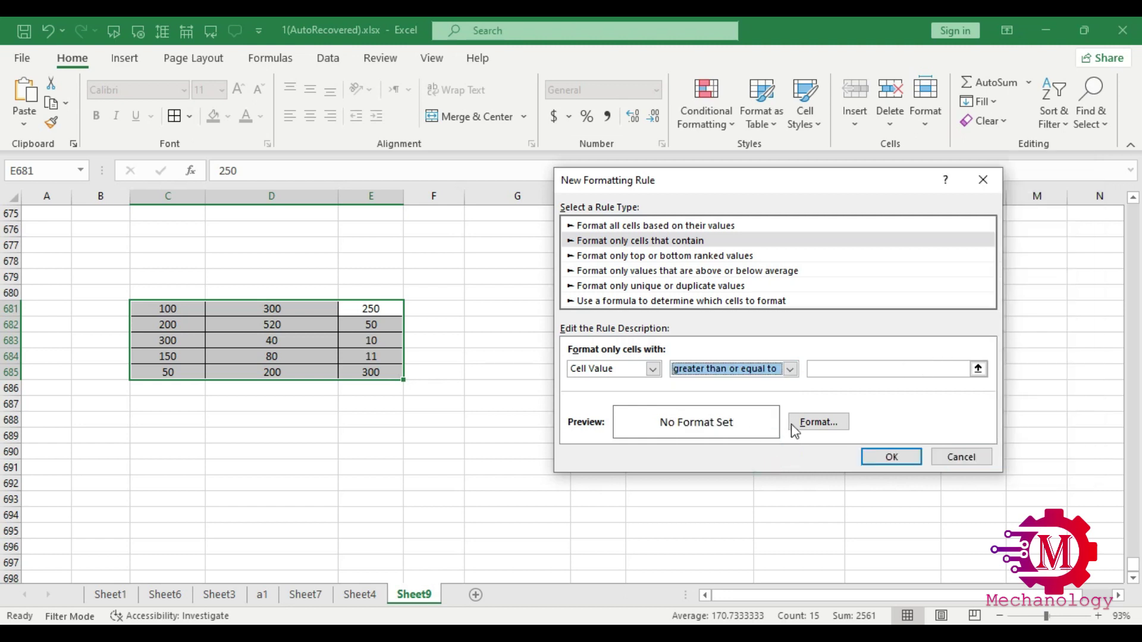
left_click(860, 367)
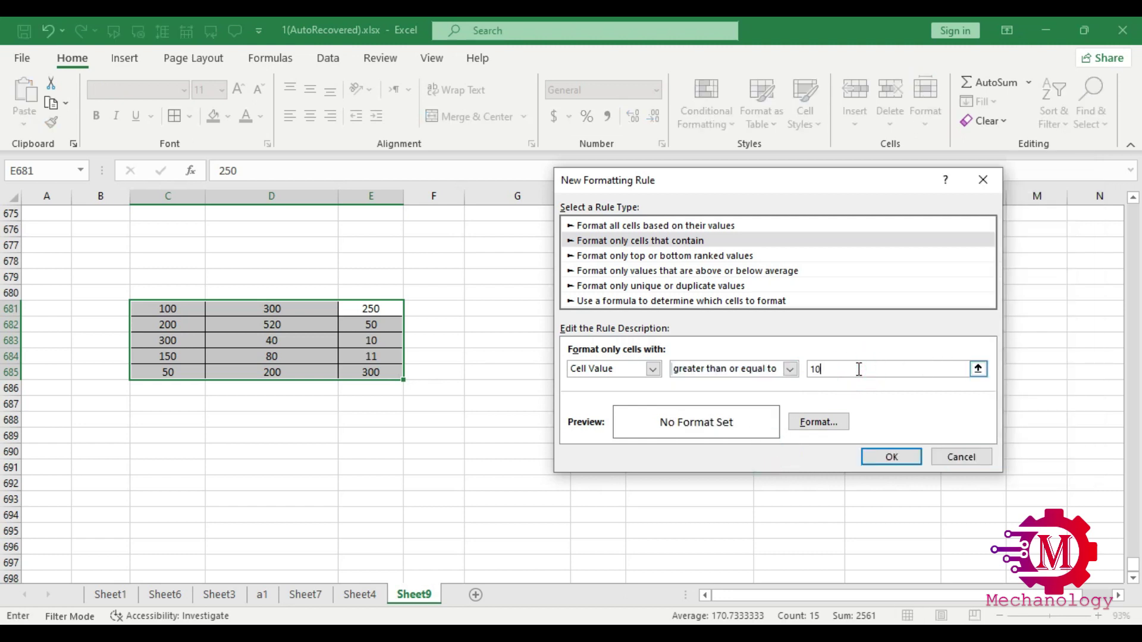
Step: Complete the greater-than-or-equal-to rule for C681:E685 with the value 100 and a dark gold fill, and apply it
left_click(814, 422)
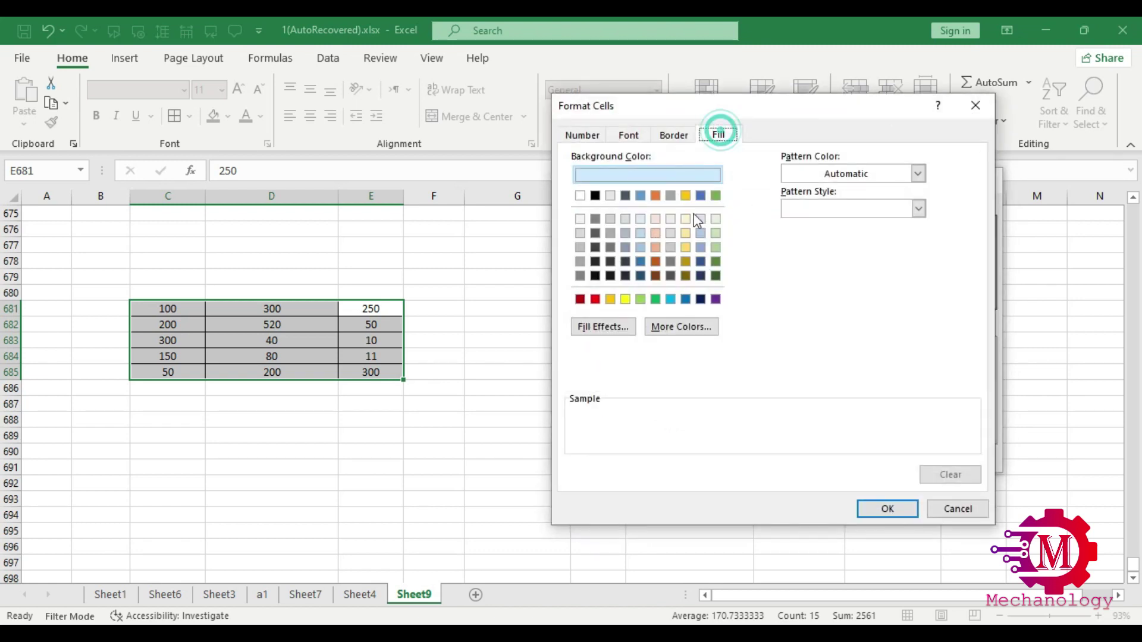
left_click(685, 262)
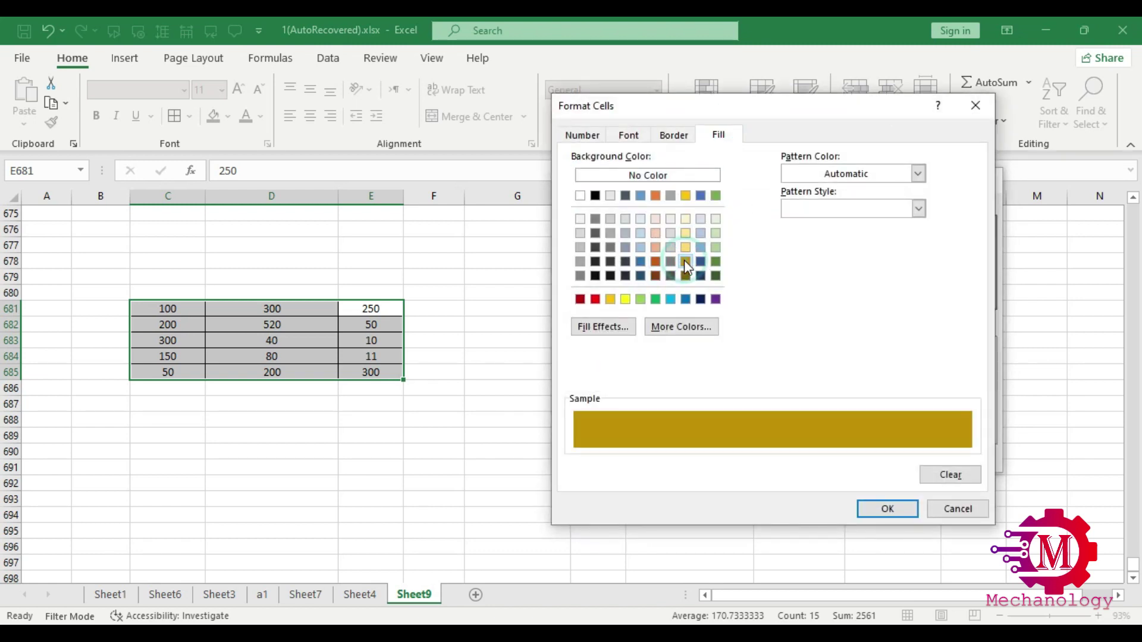
left_click(883, 507)
left_click(891, 458)
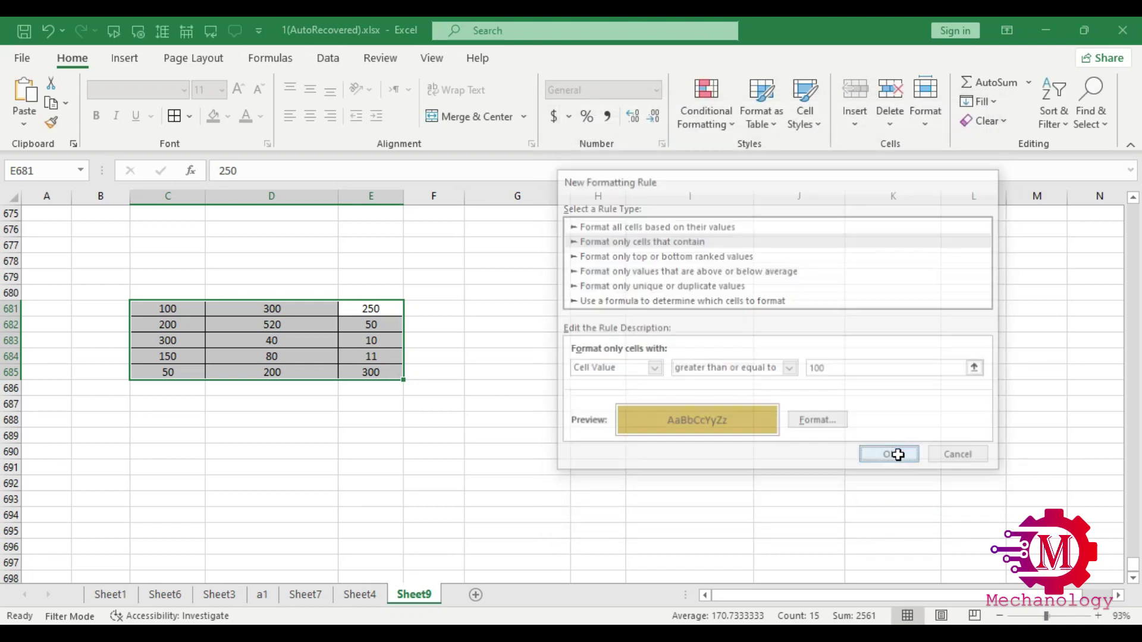
Step: Change the value in C682 to 20 to test the conditional formatting rule
left_click(283, 328)
left_click(158, 326)
double_click(158, 325)
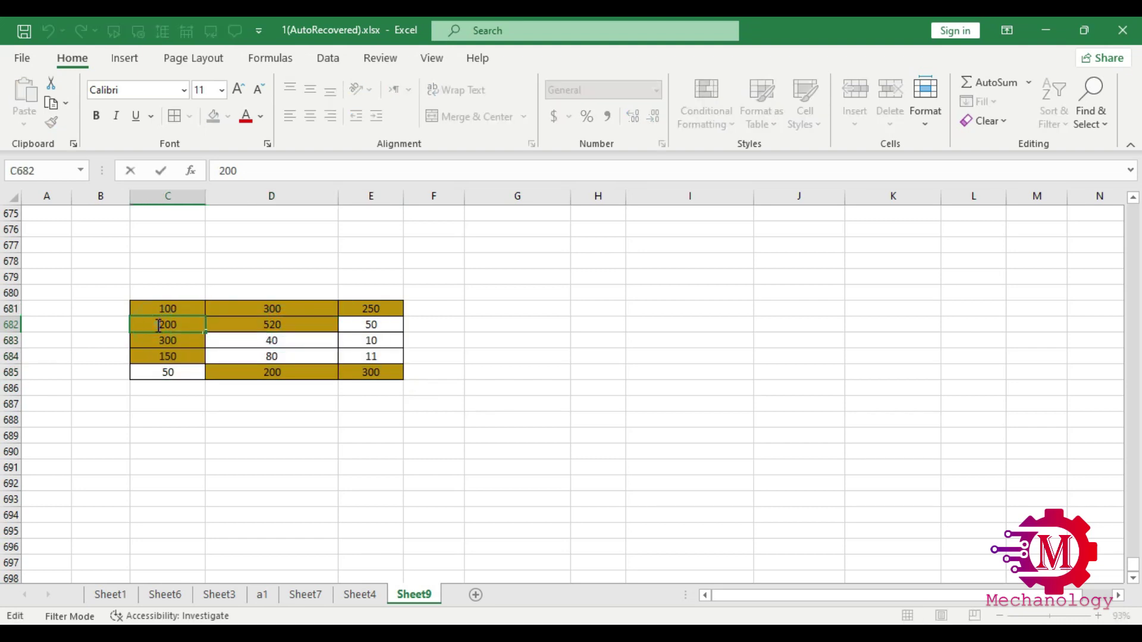
type("20")
key("Return")
left_click(209, 464)
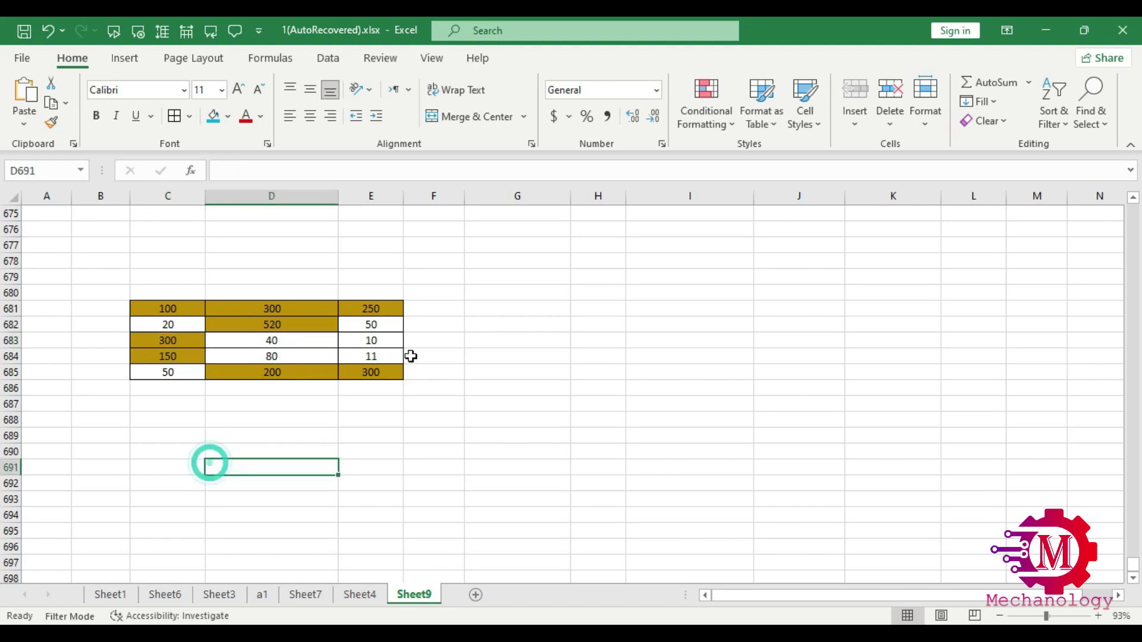
Step: Apply the green-yellow-red color scale conditional formatting to C681:E685
left_click_drag(391, 308, 245, 339)
left_click(319, 326)
left_click_drag(383, 309, 186, 373)
left_click(729, 119)
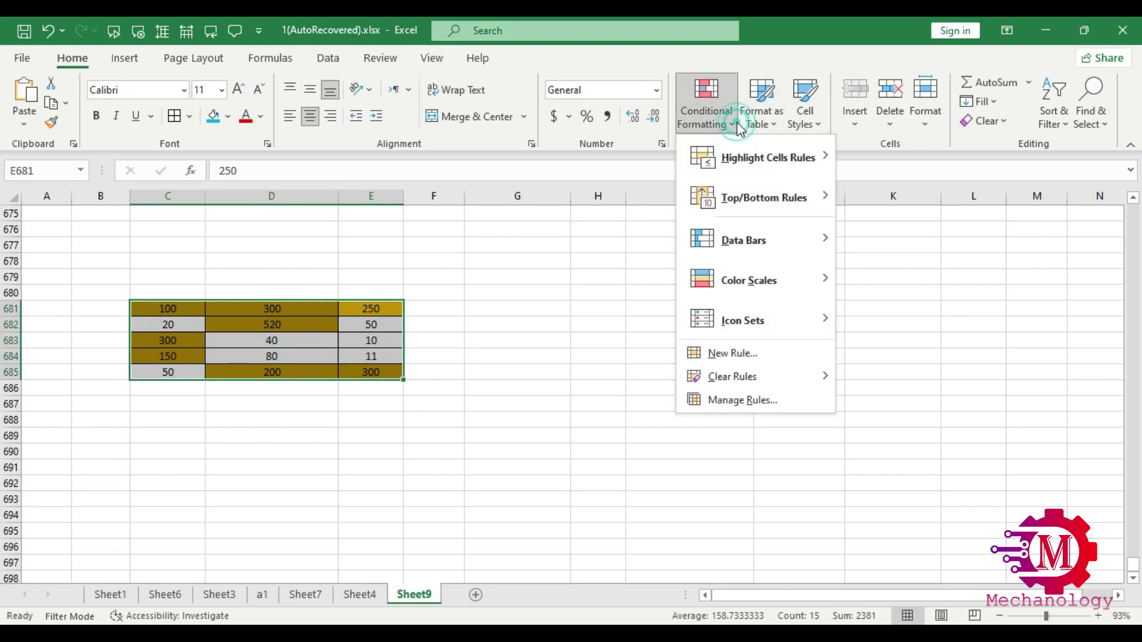
mouse_move(805, 280)
left_click(856, 270)
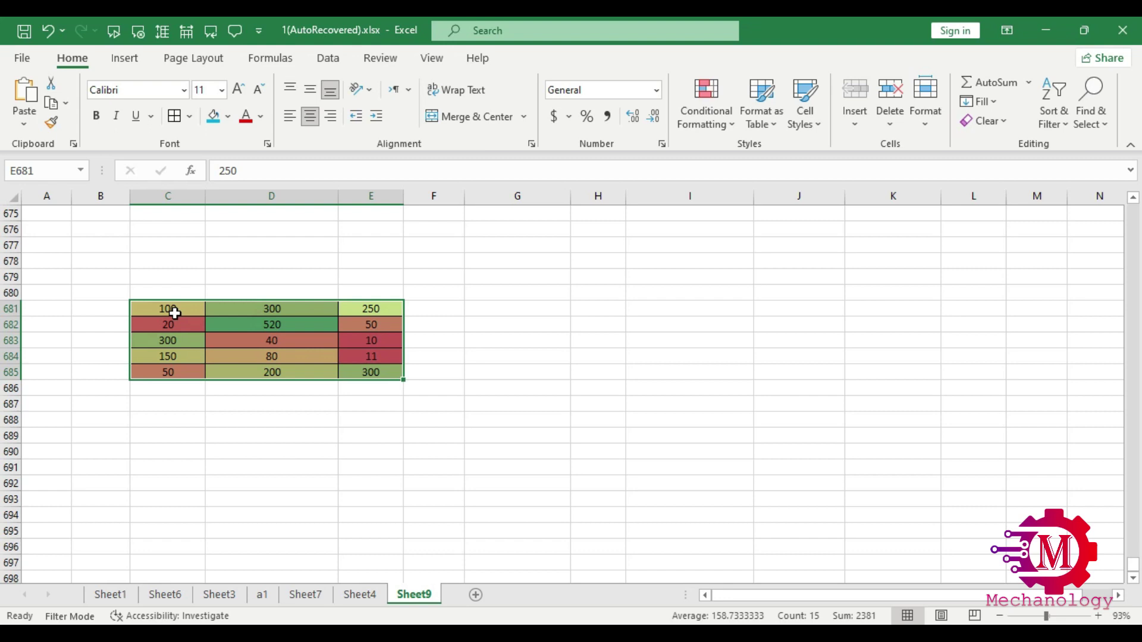
Step: Switch the number table C681:E685 to the blue-white-red color scale
left_click(721, 123)
mouse_move(816, 275)
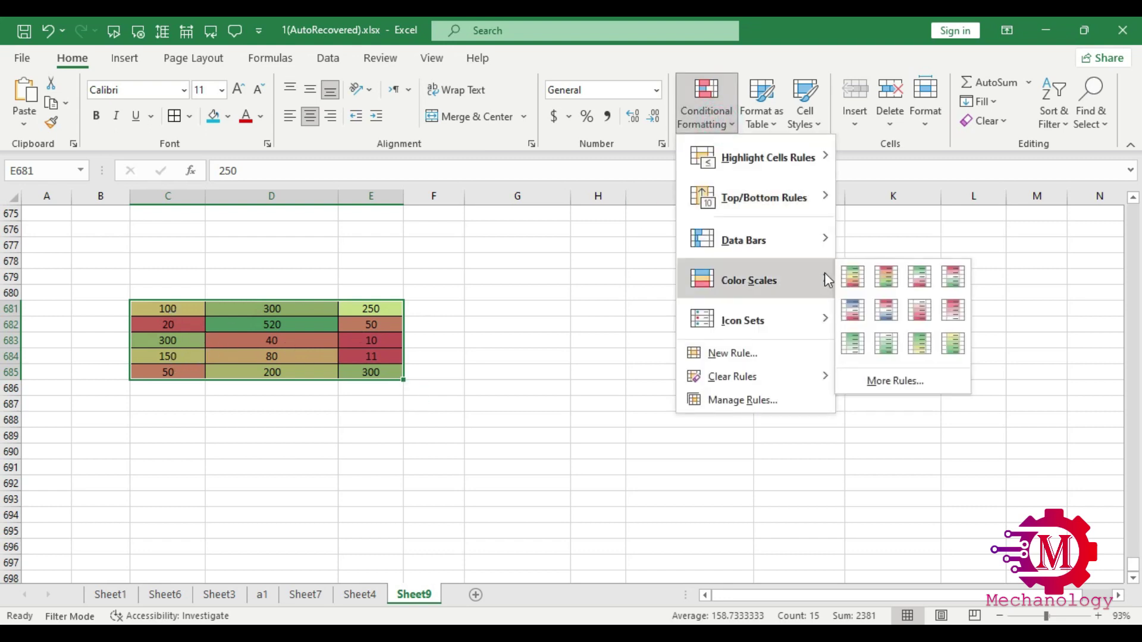
left_click(852, 309)
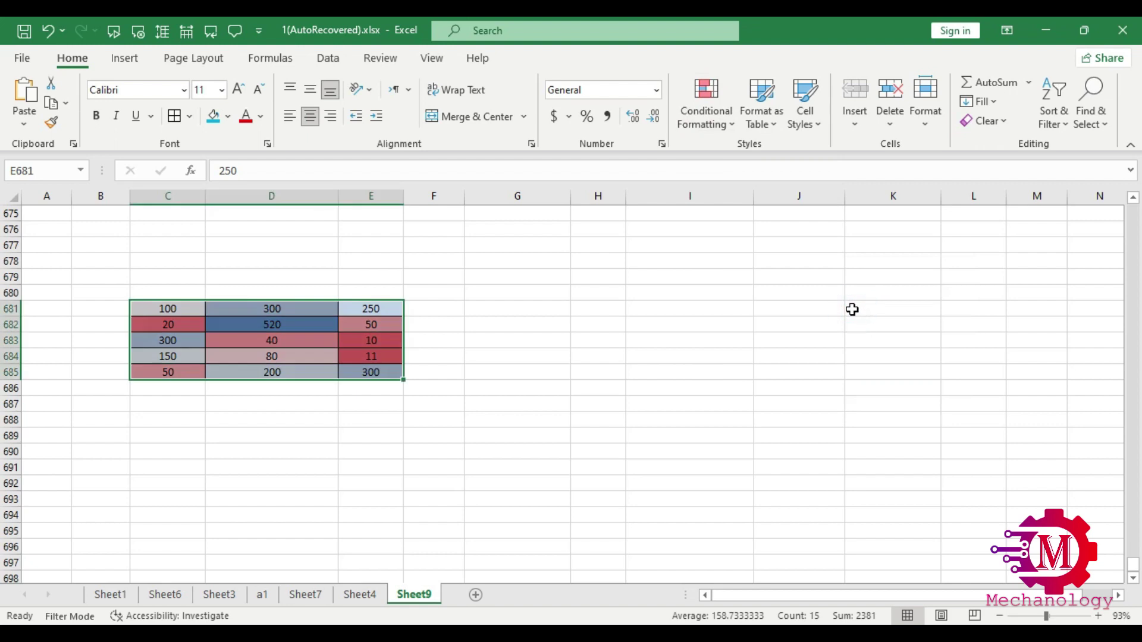
Step: Add the colored four-arrow directional icon set to the values in C681:E685
left_click(722, 128)
mouse_move(783, 322)
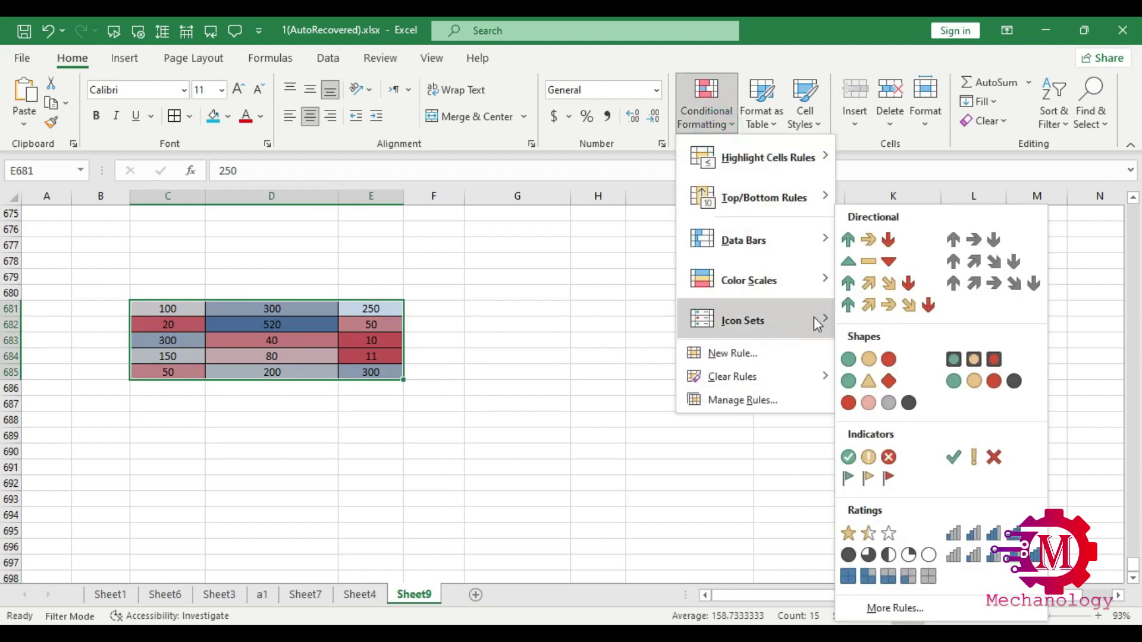
left_click(869, 286)
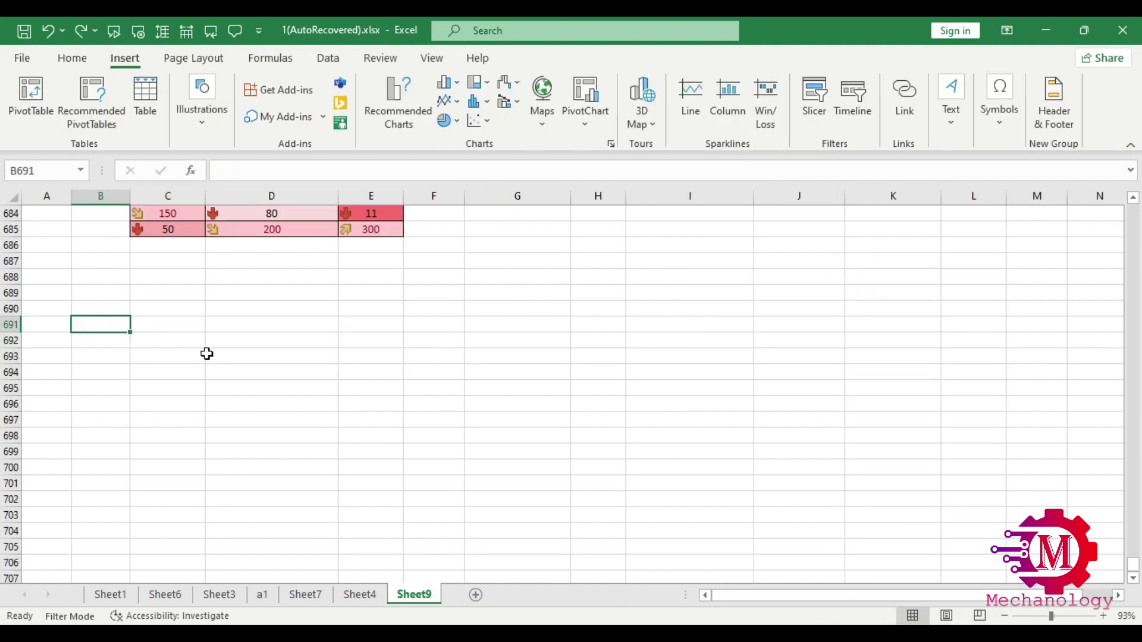
Step: Fill every cell of the empty range C691:F706 with the value 5 in a single entry
left_click_drag(156, 324, 425, 568)
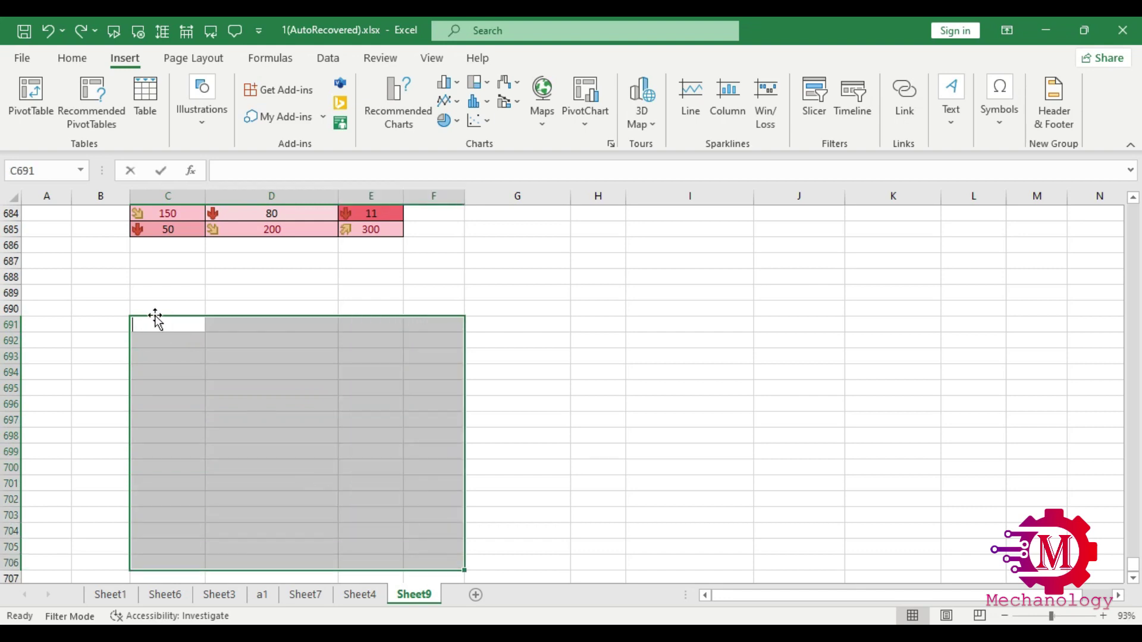
type("5")
key("ctrl+Return")
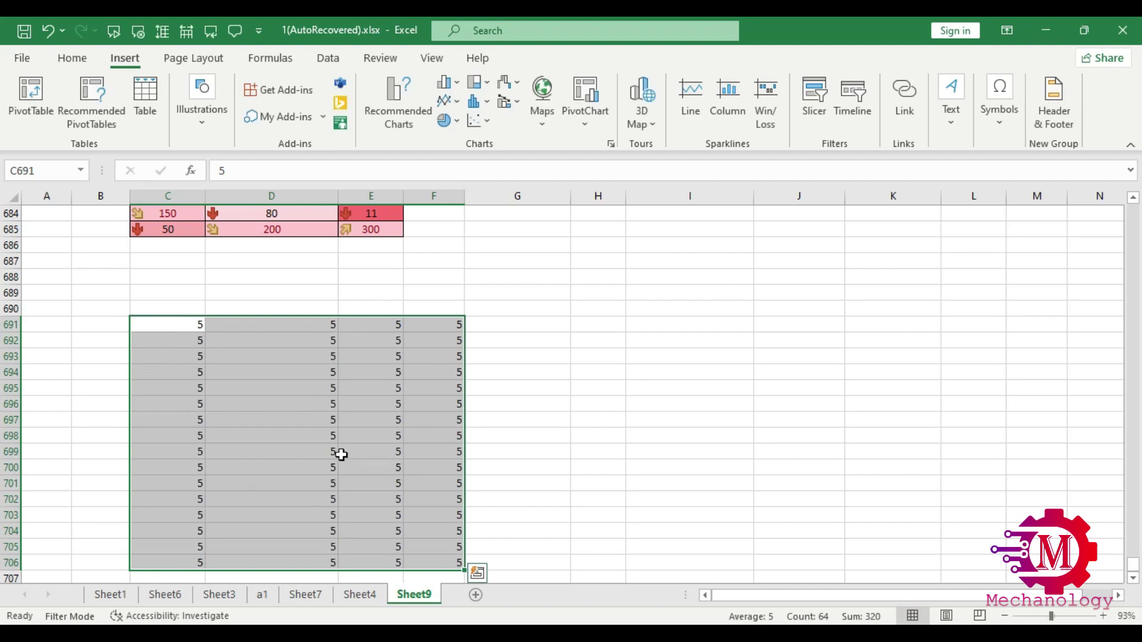
scroll(349, 433, "down", 1)
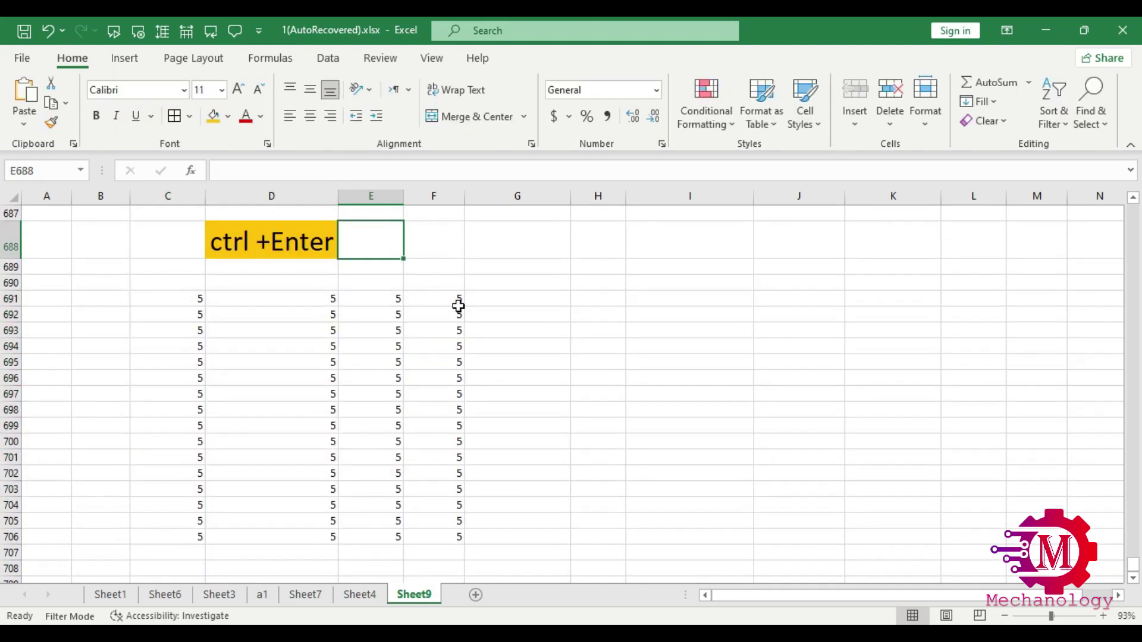
Step: Select the whole block of fives in C691:F706
left_click(460, 302)
right_click(268, 301)
left_click(197, 299)
left_click_drag(201, 299, 452, 538)
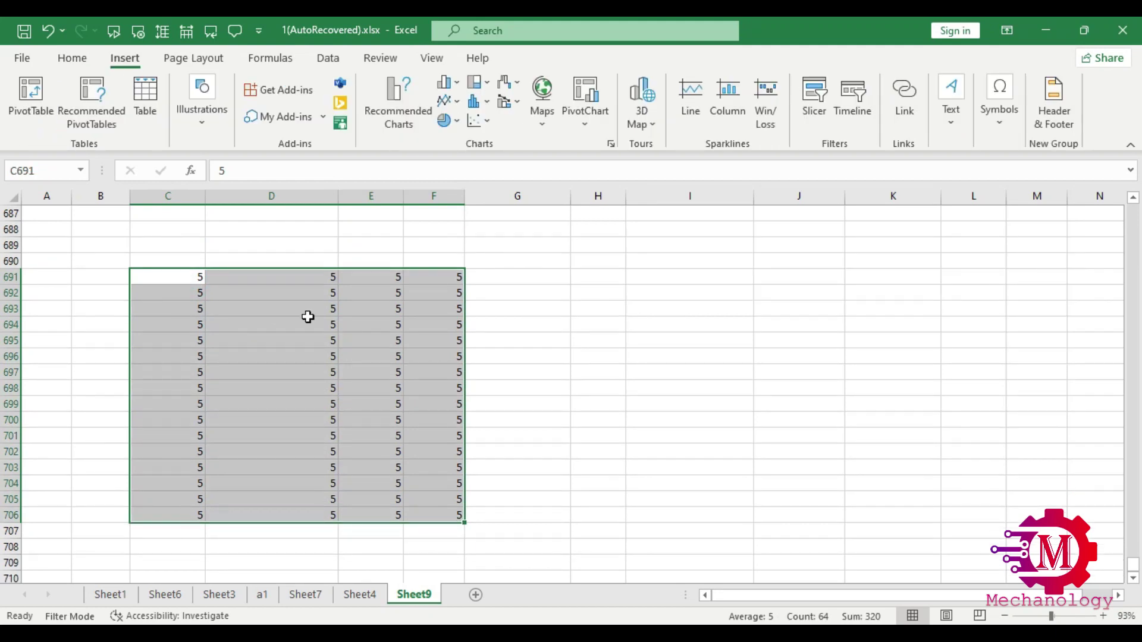